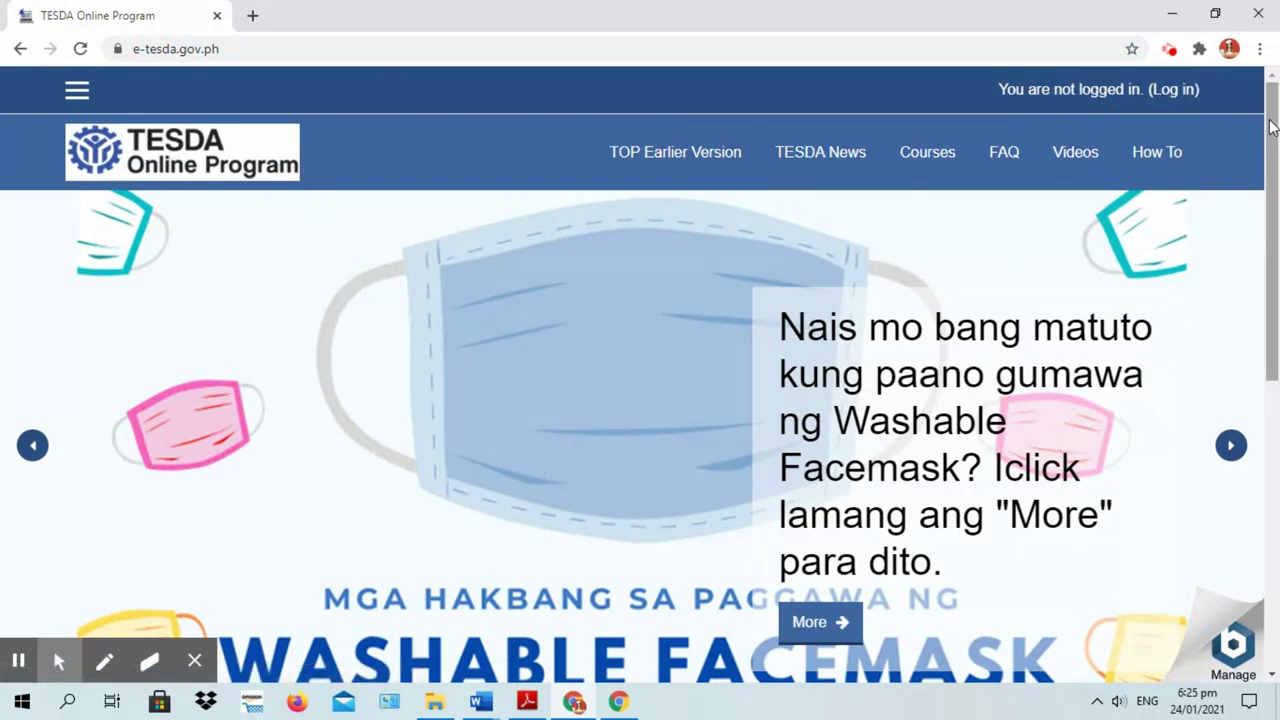
Go to the TESDA login page and choose CREATE NEW ACCOUNT to begin sign-up
{"action": "left_click_drag", "start_coordinate": [1273, 128], "coordinate": [1275, 370]}
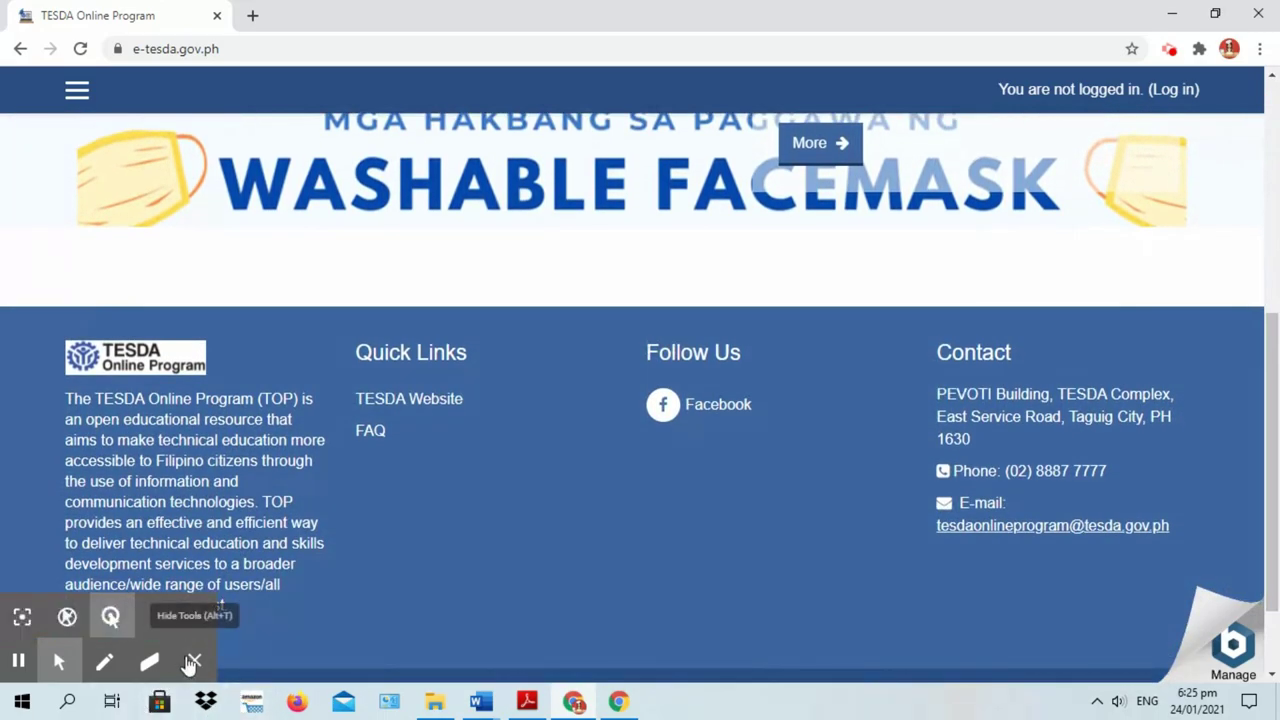
{"action": "left_click", "coordinate": [194, 661]}
{"action": "left_click_drag", "start_coordinate": [1274, 463], "coordinate": [1274, 230]}
{"action": "left_click", "coordinate": [1164, 89]}
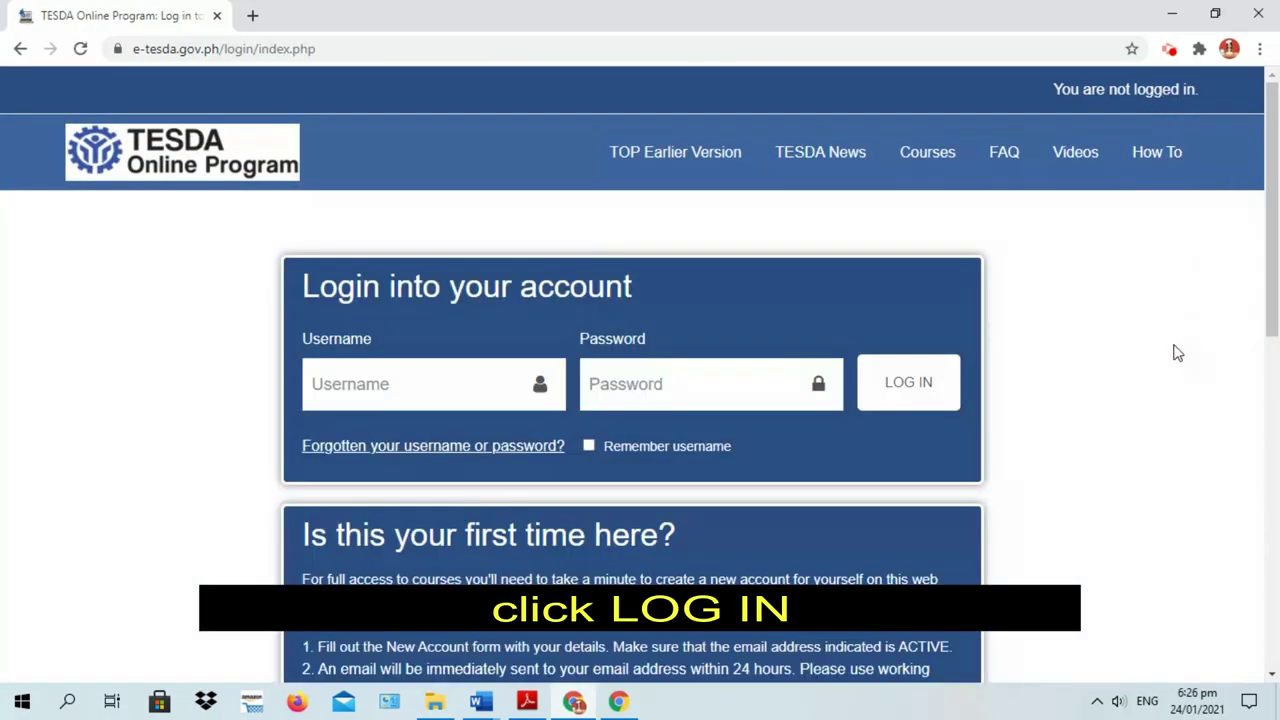
{"action": "left_click_drag", "start_coordinate": [1274, 247], "coordinate": [1240, 388]}
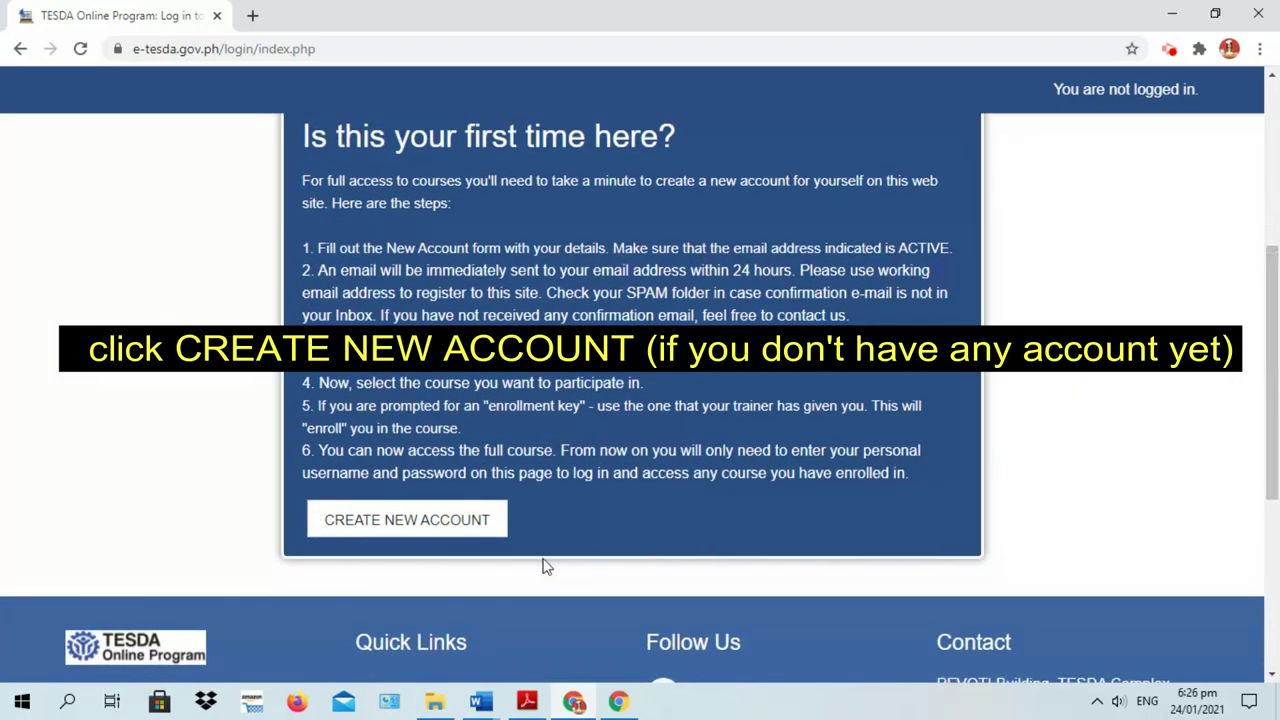
{"action": "left_click", "coordinate": [399, 528]}
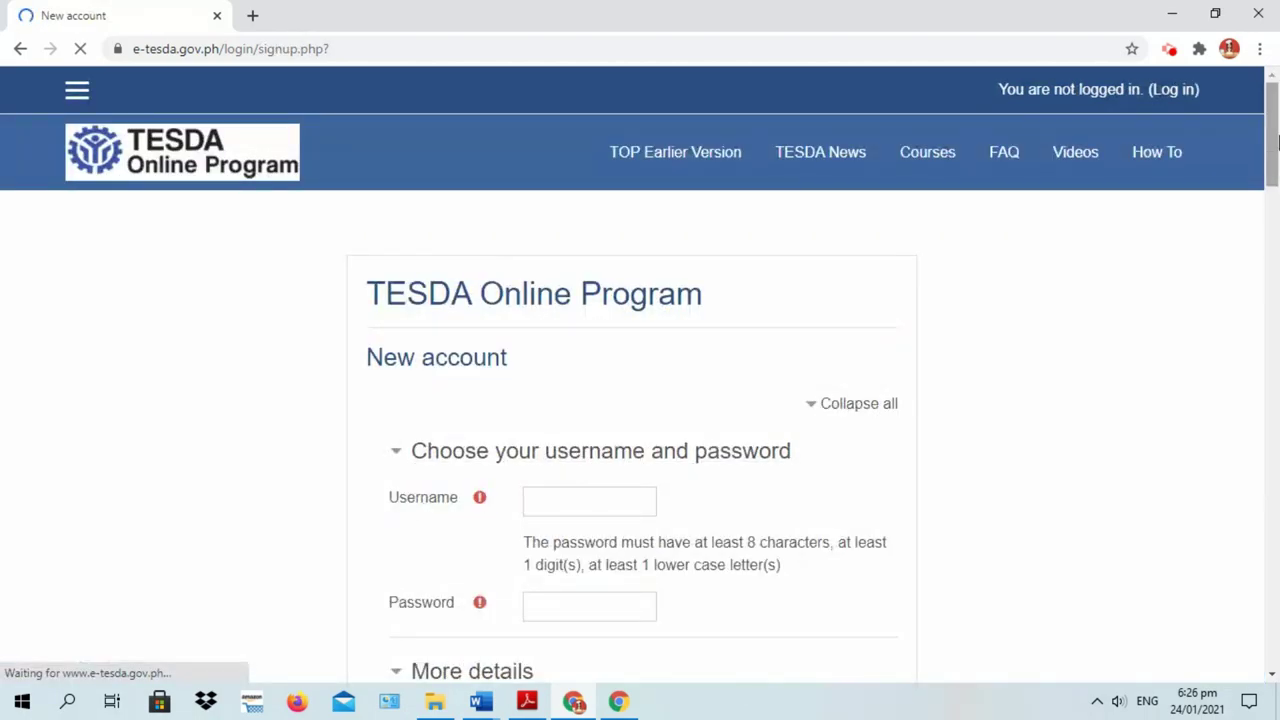
Scroll down the New account form to the e-mail address field and begin filling it in
{"action": "left_click_drag", "start_coordinate": [1273, 130], "coordinate": [1274, 152]}
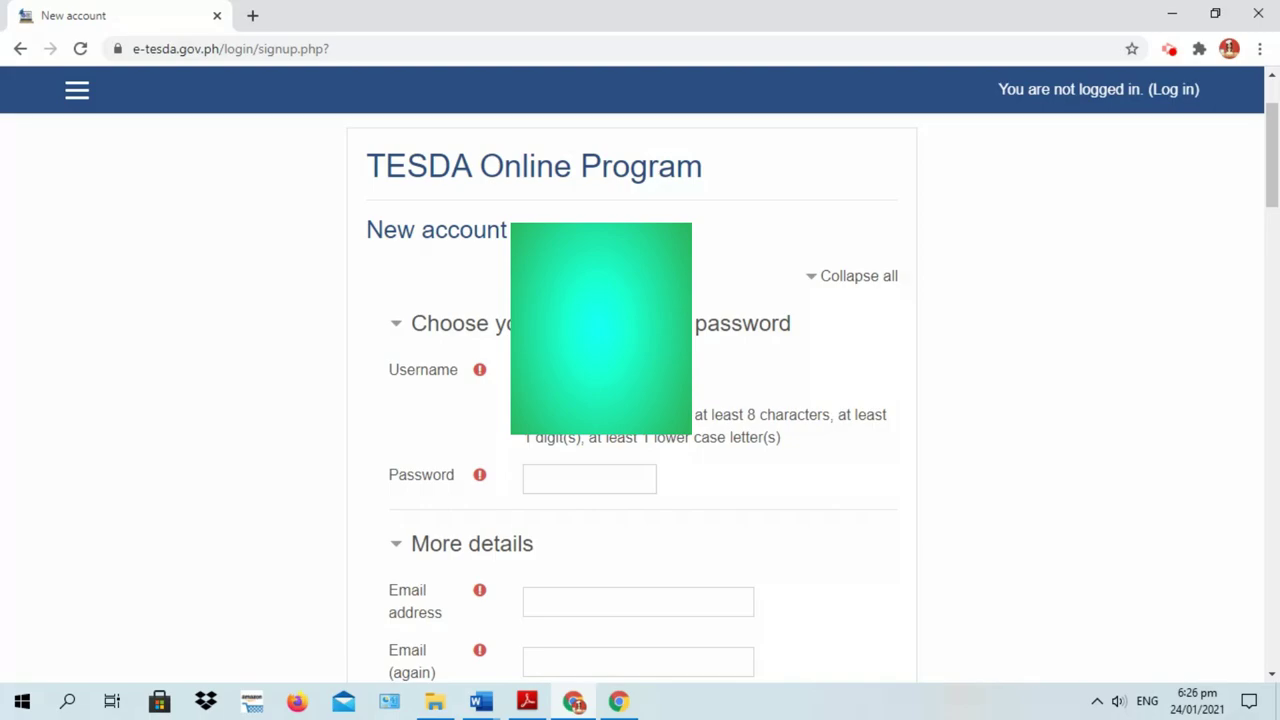
{"action": "scroll", "coordinate": [572, 440], "scroll_direction": "down", "scroll_amount": 1}
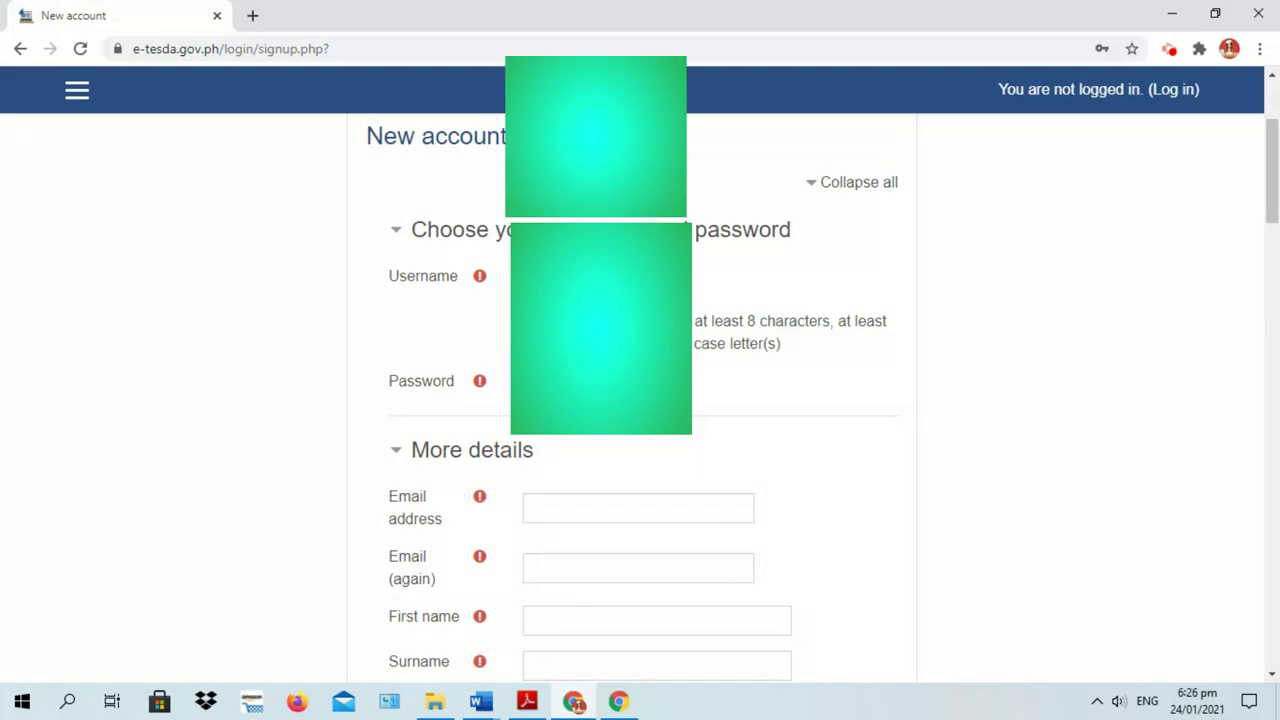
{"action": "left_click_drag", "start_coordinate": [1272, 170], "coordinate": [1272, 210]}
{"action": "left_click", "coordinate": [560, 291]}
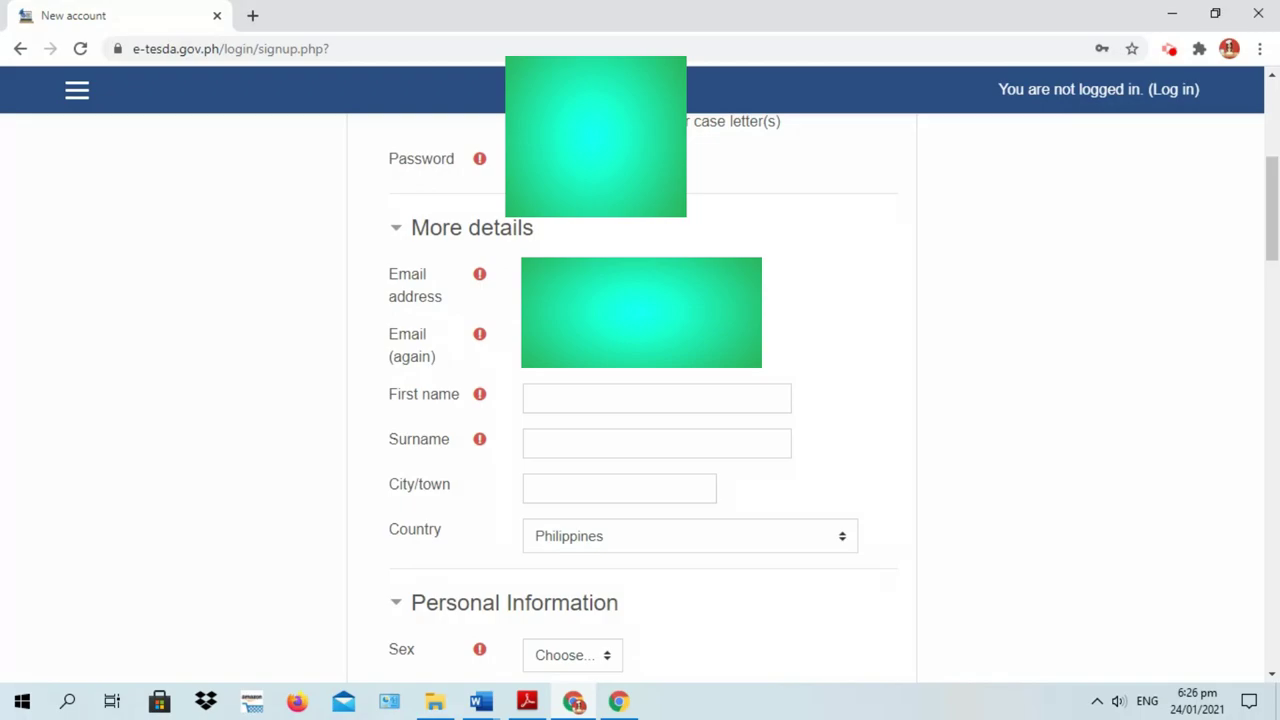
Enter the learner's first name, surname and city or town, accepting the suggested city
{"action": "left_click", "coordinate": [592, 402]}
{"action": "type", "text": "Tacolod"}
{"action": "left_click", "coordinate": [569, 440]}
{"action": "type", "text": "ES Main"}
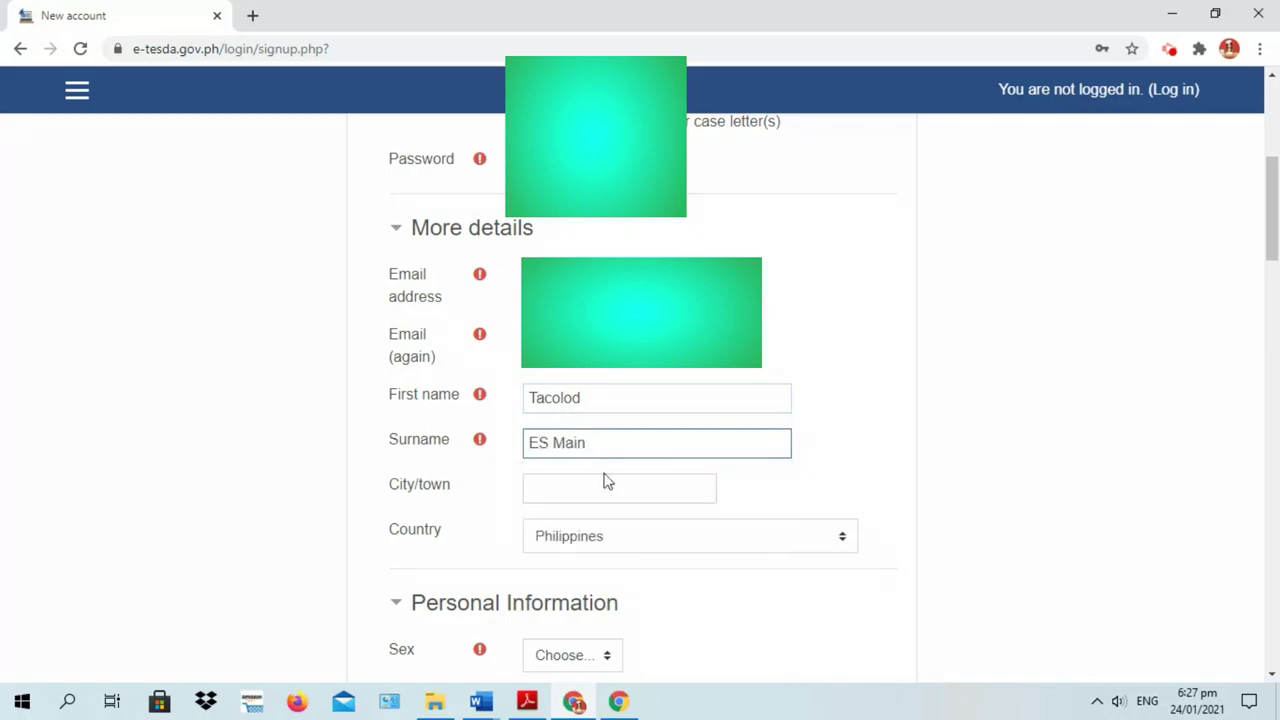
{"action": "left_click", "coordinate": [603, 490]}
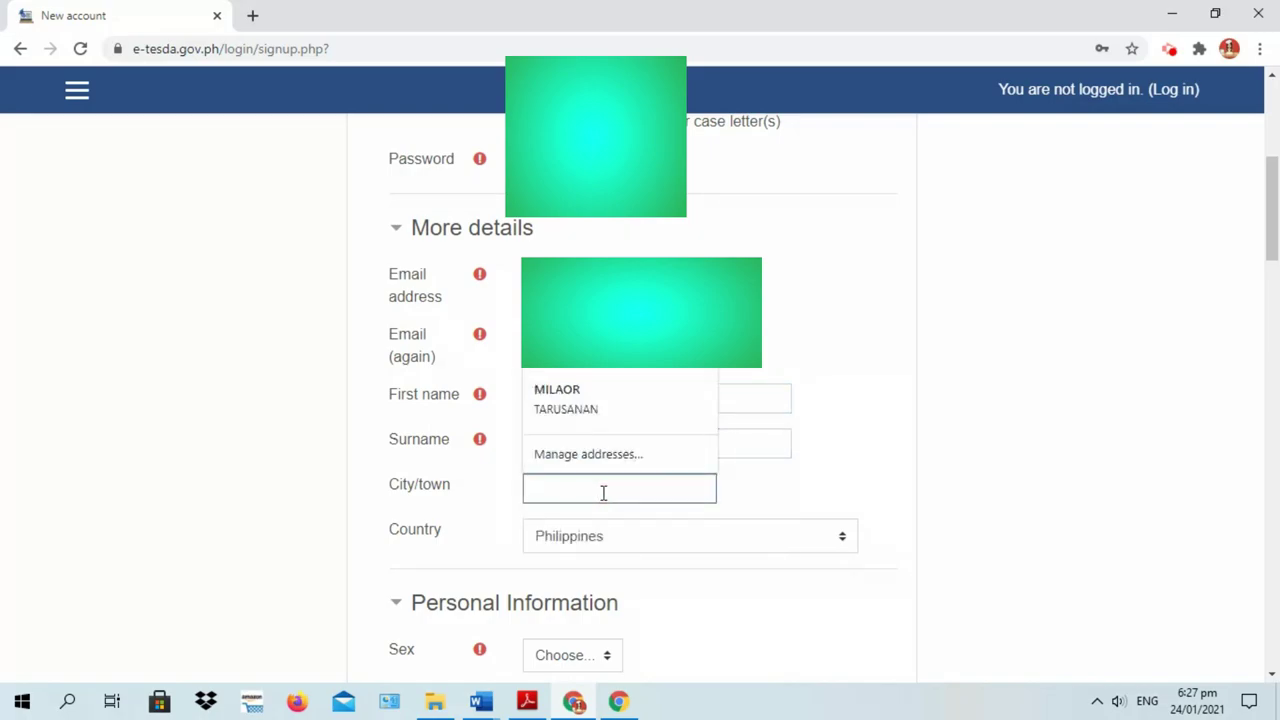
{"action": "type", "text": "Canam"}
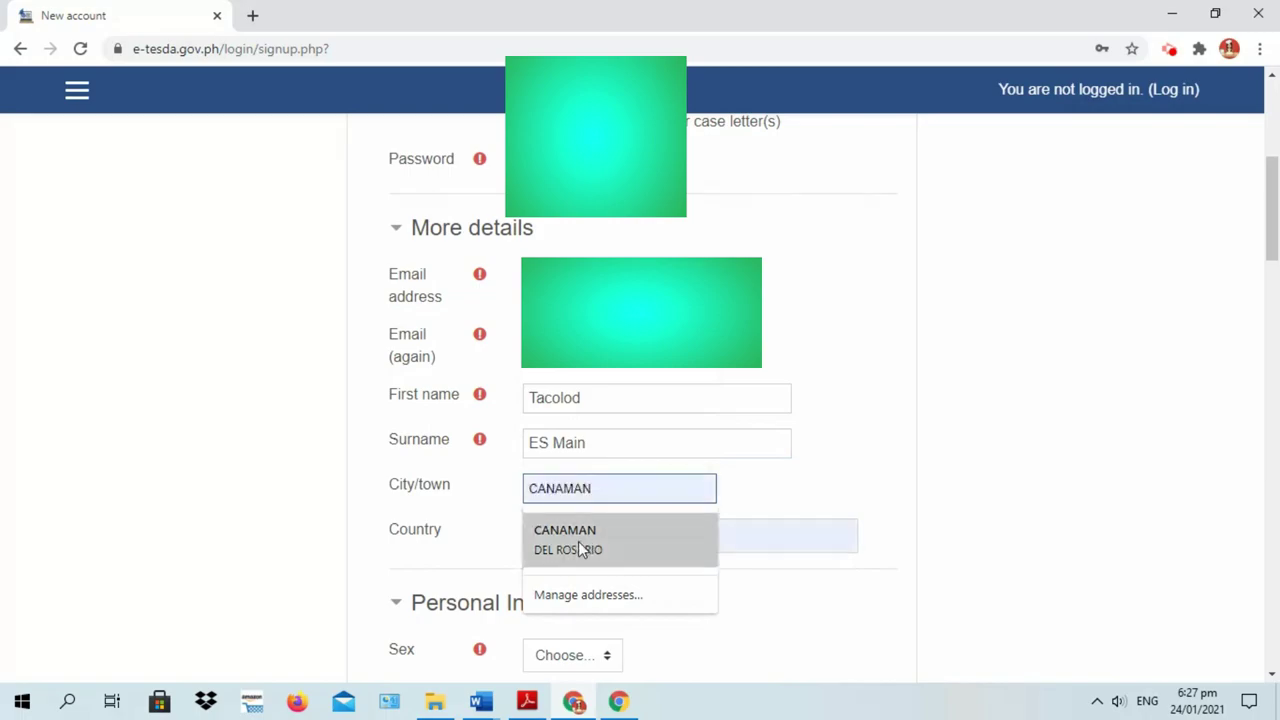
{"action": "left_click", "coordinate": [575, 545]}
Set sex to Female, civil status to Single and employment status to Employed
{"action": "scroll", "coordinate": [920, 455], "scroll_direction": "down", "scroll_amount": 1}
{"action": "scroll", "coordinate": [920, 455], "scroll_direction": "down", "scroll_amount": 3}
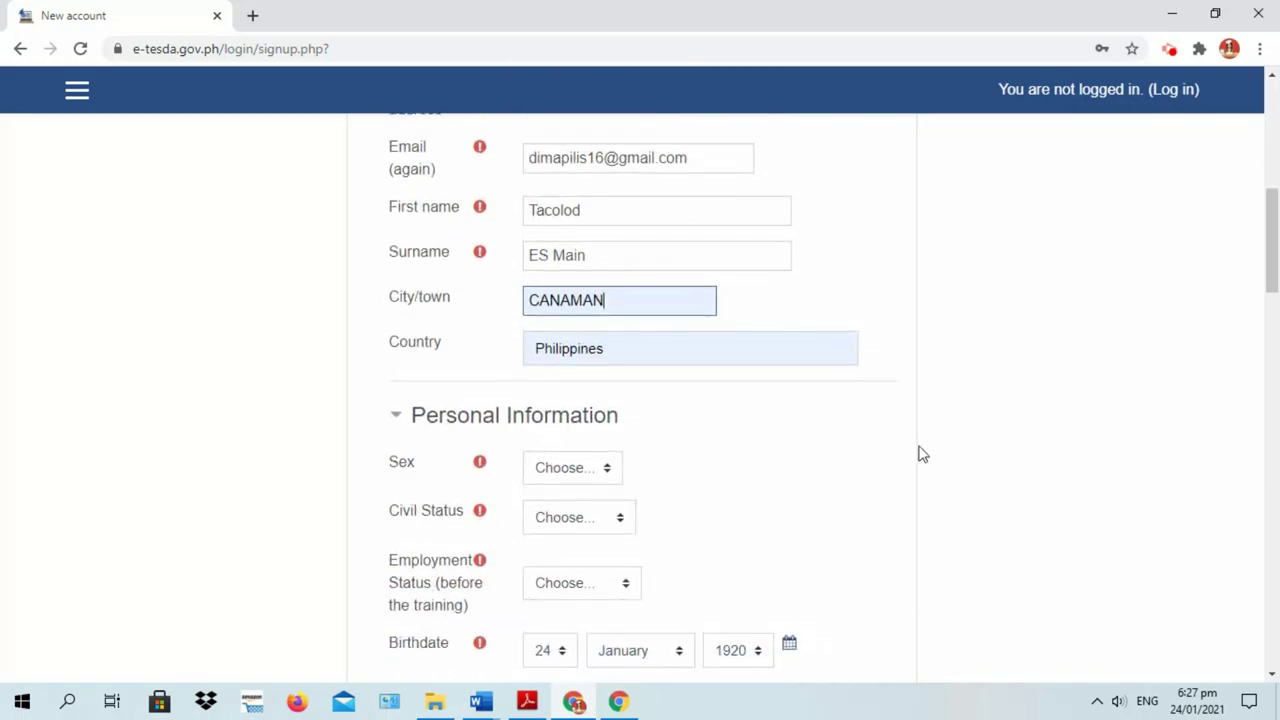
{"action": "left_click", "coordinate": [610, 287]}
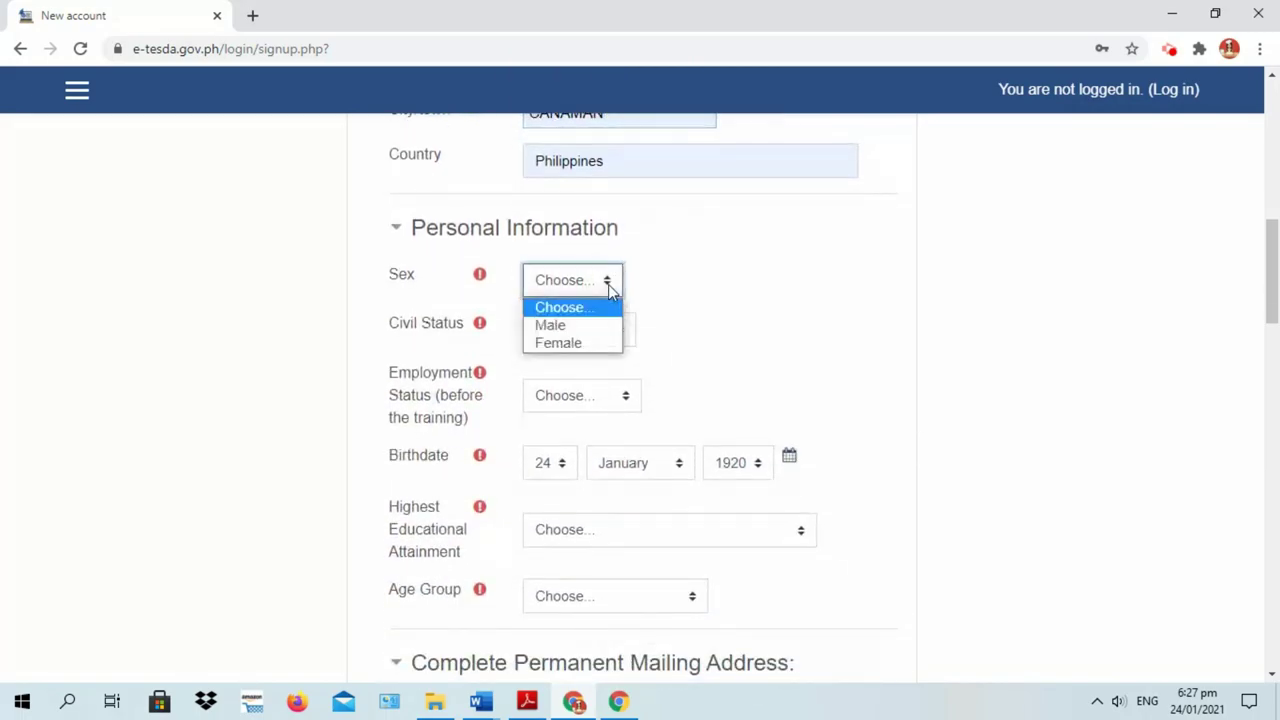
{"action": "left_click", "coordinate": [563, 344]}
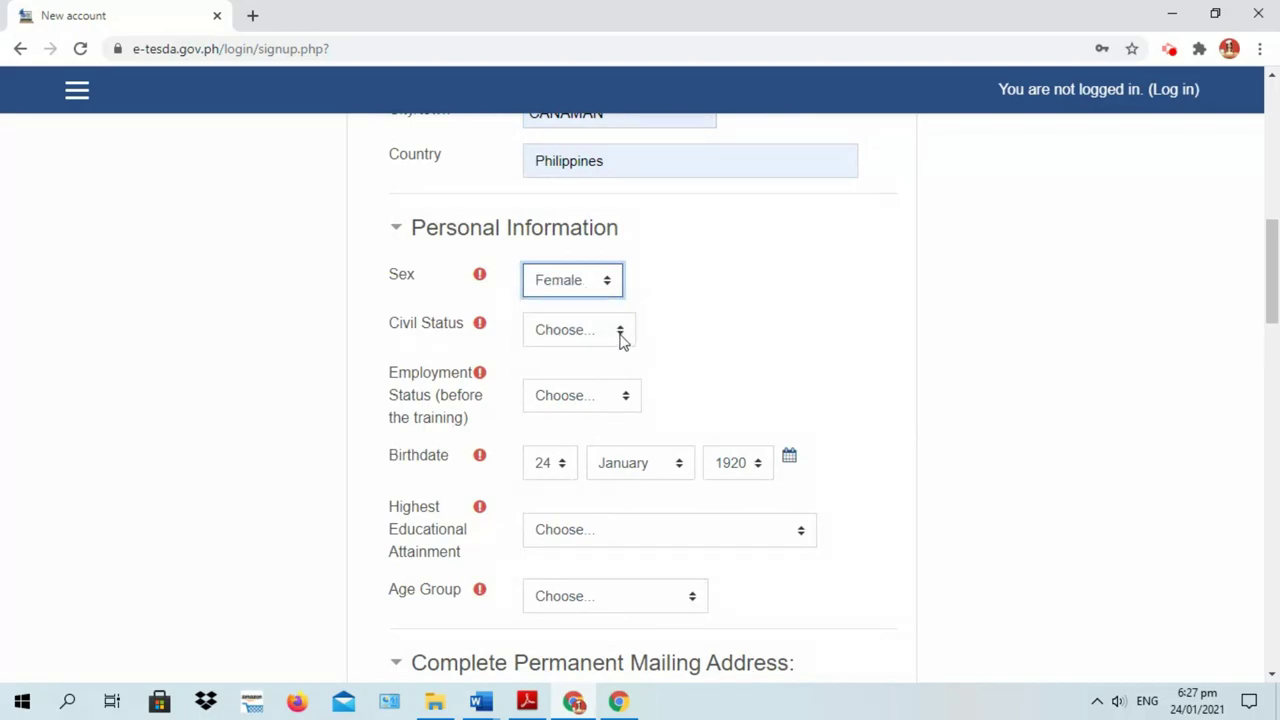
{"action": "left_click", "coordinate": [621, 335]}
{"action": "left_click", "coordinate": [555, 376]}
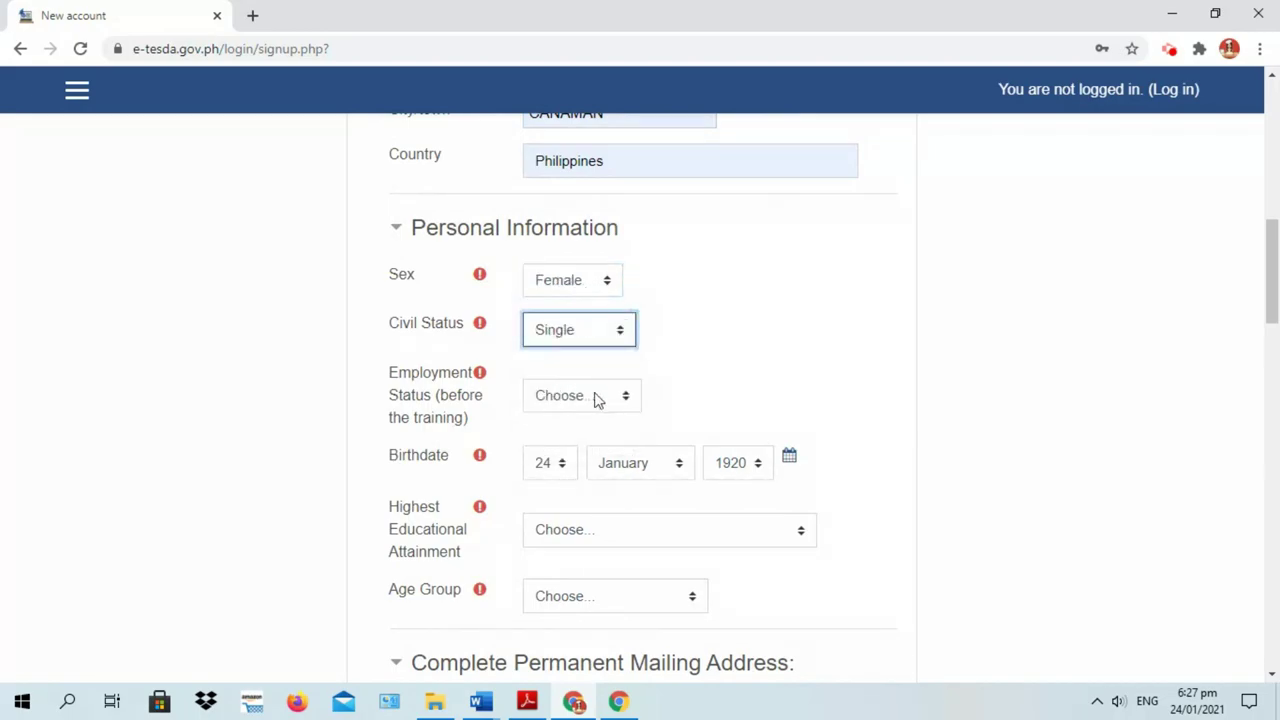
{"action": "left_click", "coordinate": [625, 402]}
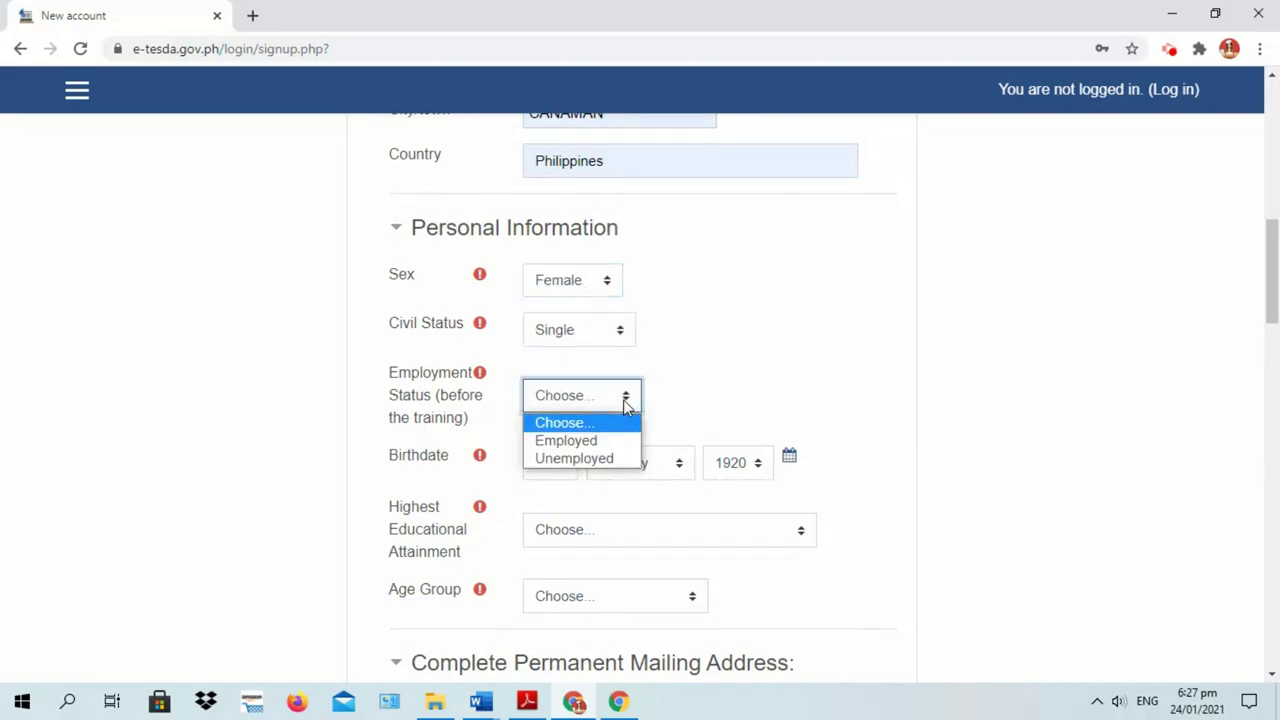
{"action": "left_click", "coordinate": [575, 441]}
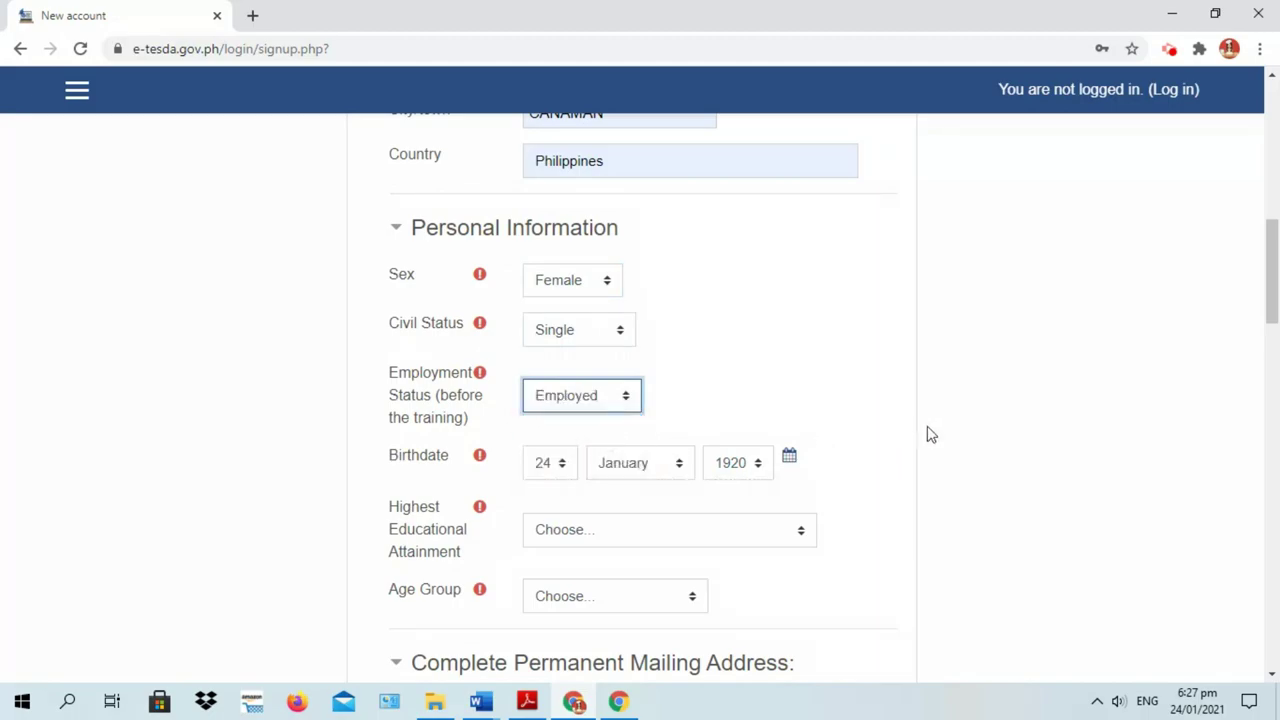
Set the birth date to June 1996
{"action": "scroll", "coordinate": [925, 430], "scroll_direction": "down", "scroll_amount": 1}
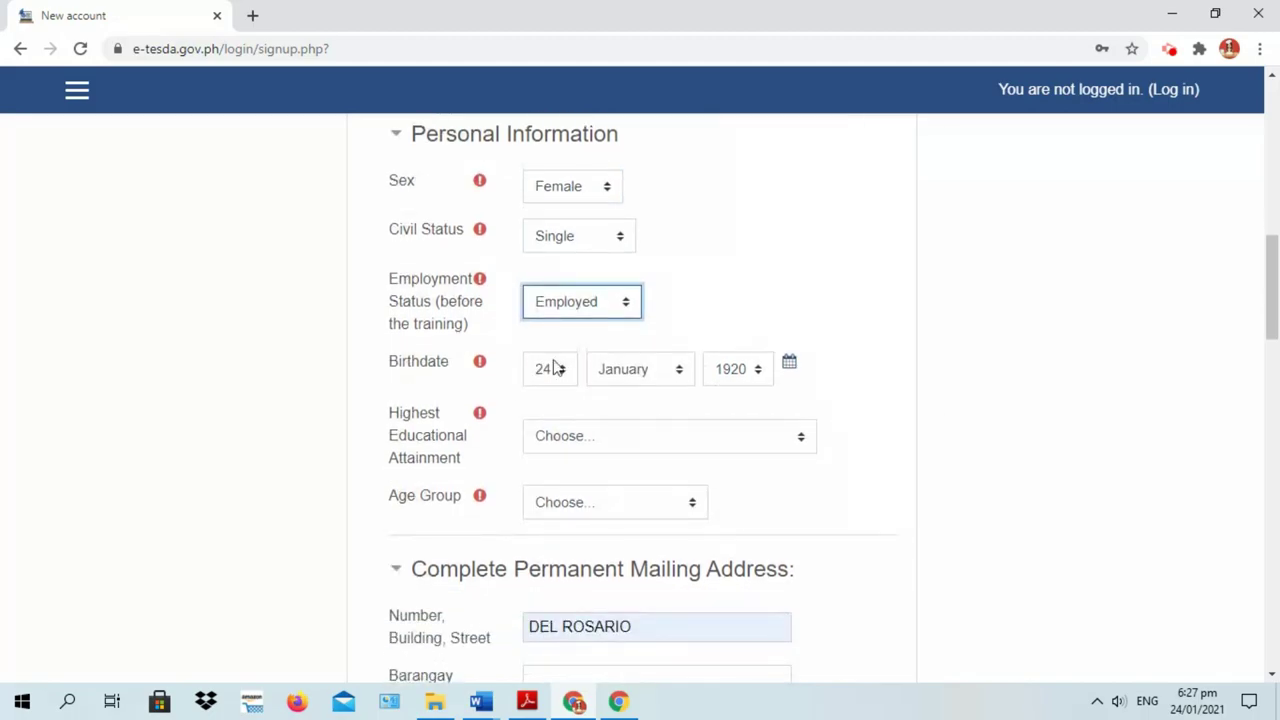
{"action": "left_click", "coordinate": [680, 372]}
{"action": "left_click", "coordinate": [625, 484]}
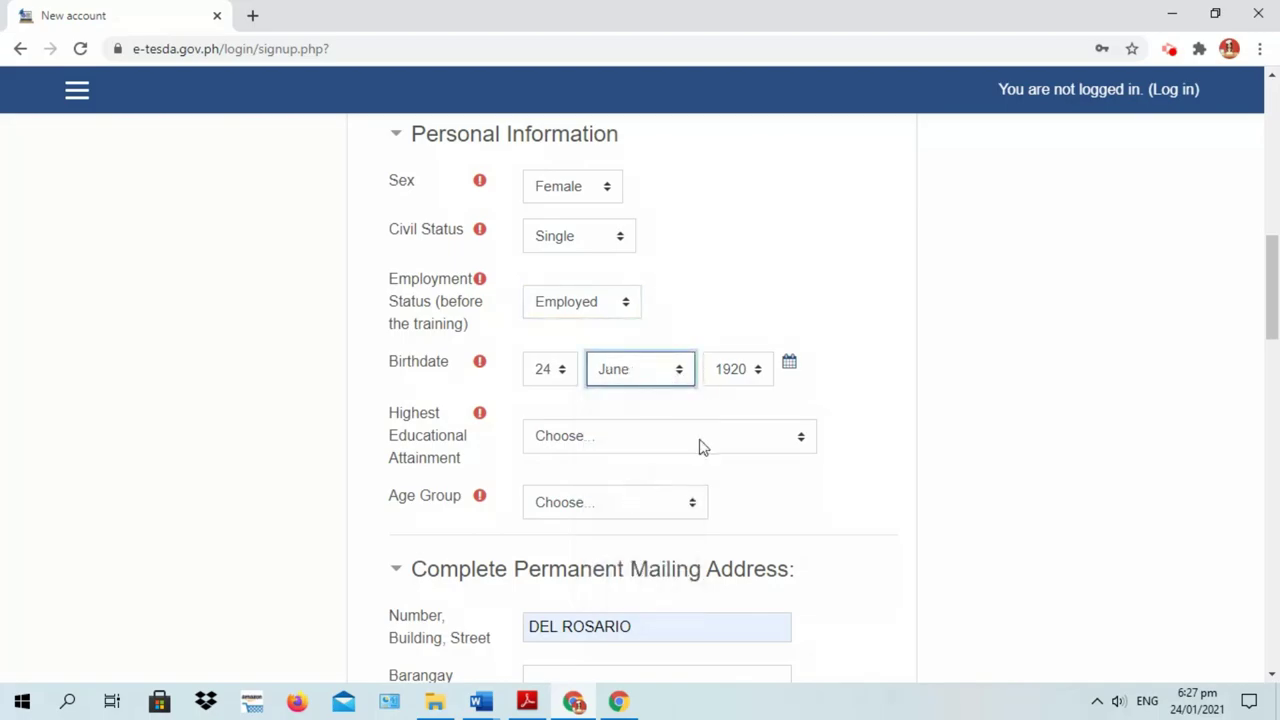
{"action": "left_click", "coordinate": [756, 372]}
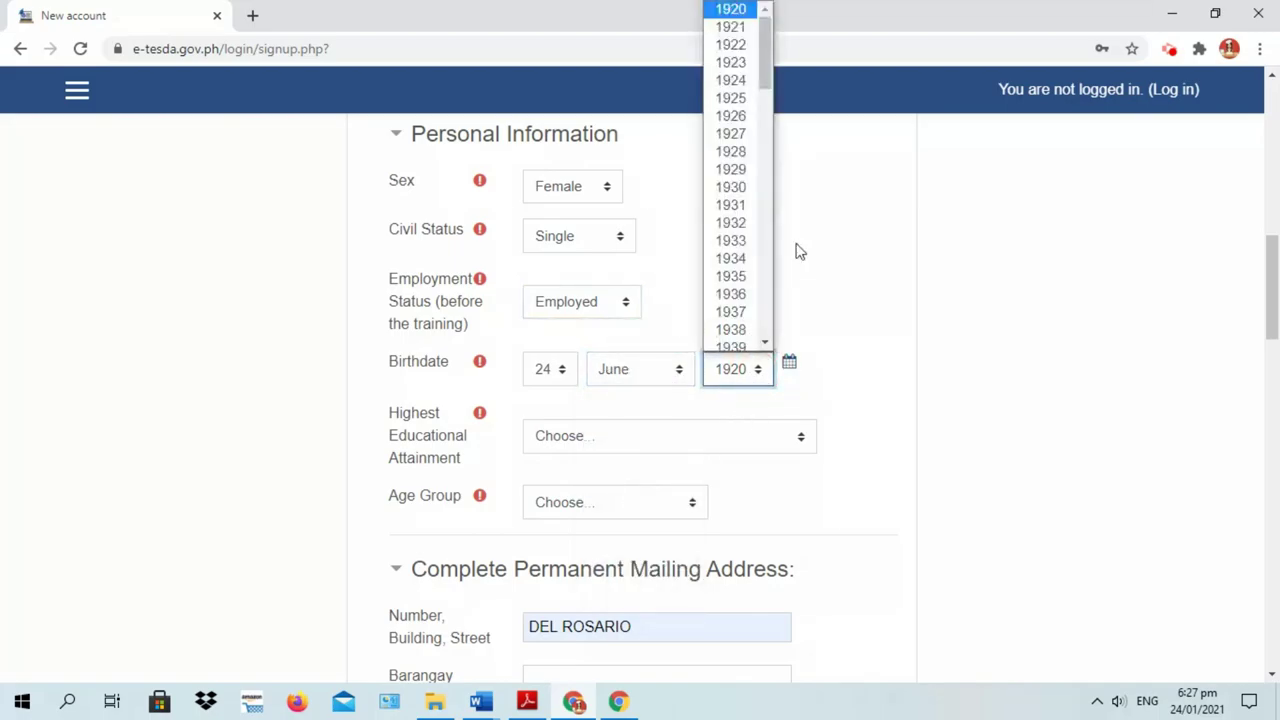
{"action": "left_click_drag", "start_coordinate": [768, 58], "coordinate": [756, 279]}
{"action": "left_click", "coordinate": [745, 259]}
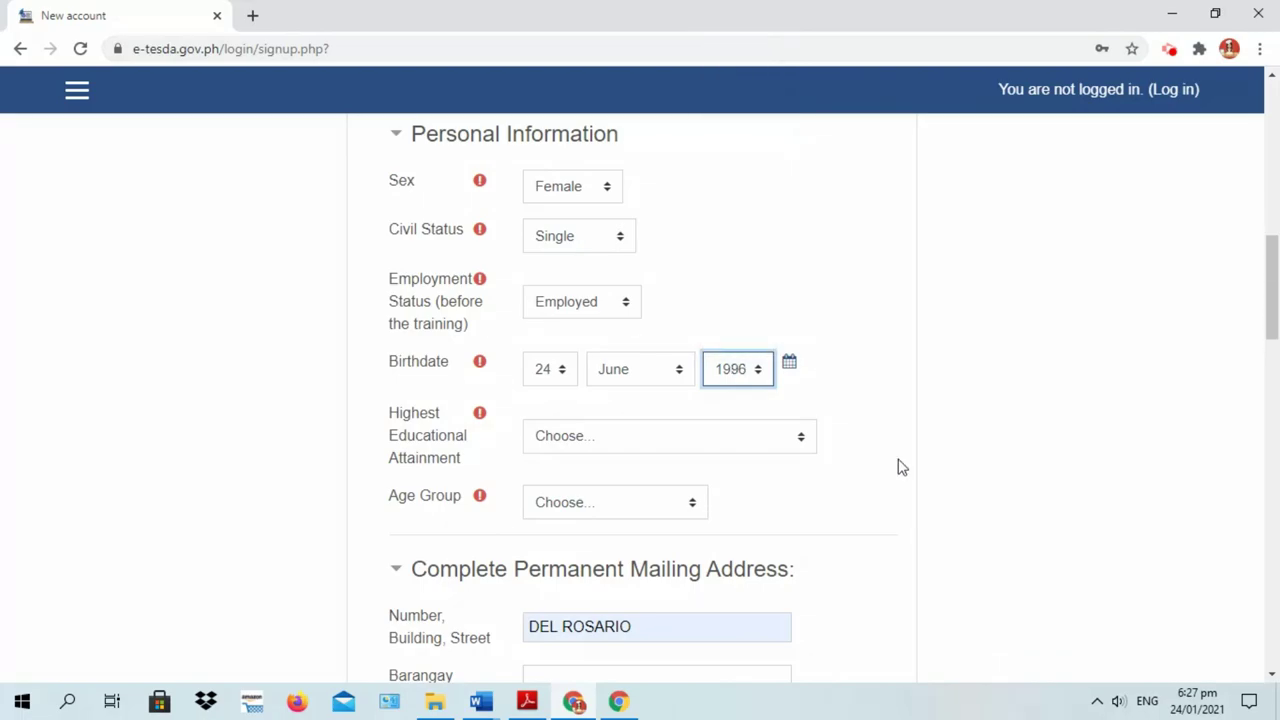
Set educational attainment to College Degree and age group to 18-24 years old
{"action": "scroll", "coordinate": [860, 450], "scroll_direction": "down", "scroll_amount": 1}
{"action": "left_click", "coordinate": [612, 344]}
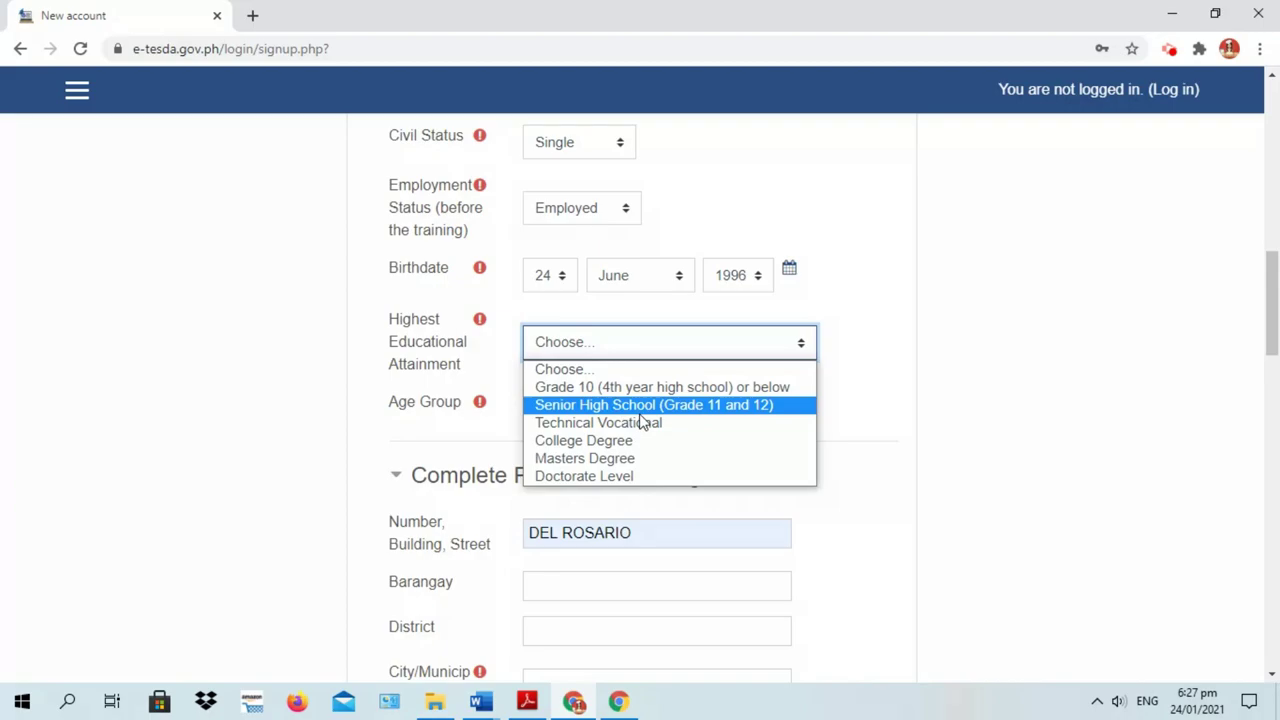
{"action": "left_click", "coordinate": [645, 444]}
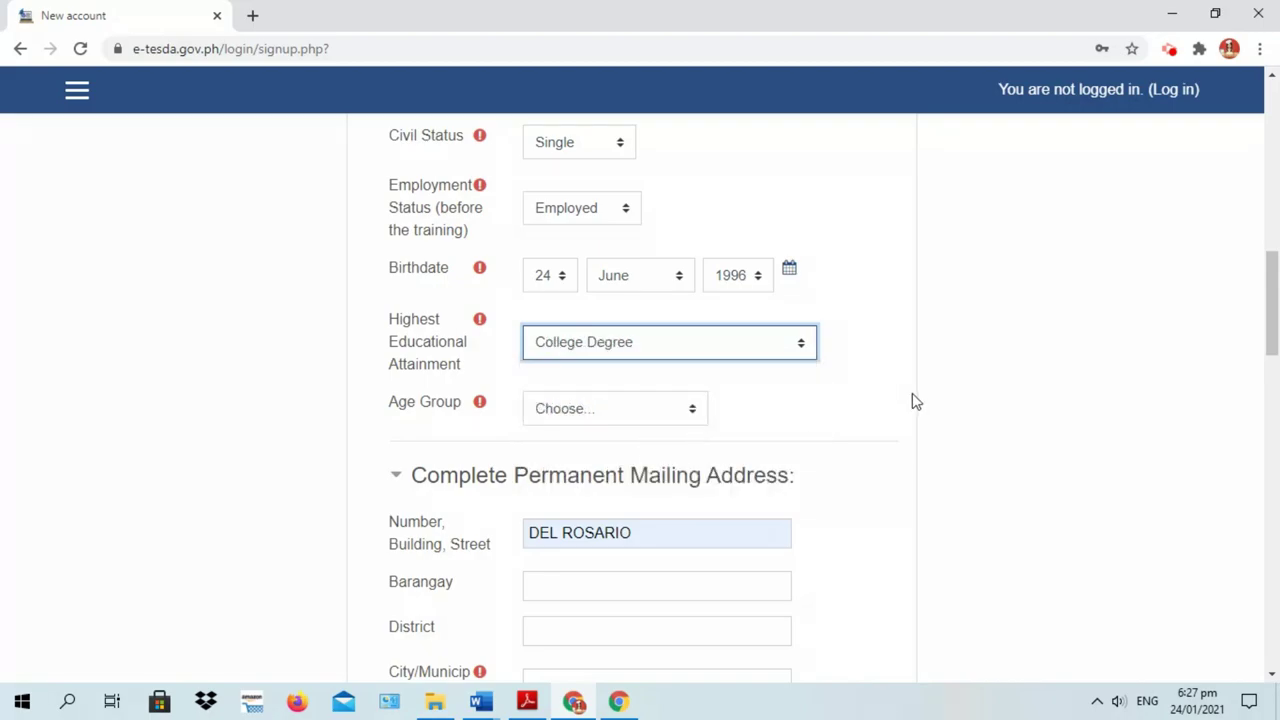
{"action": "left_click", "coordinate": [655, 412]}
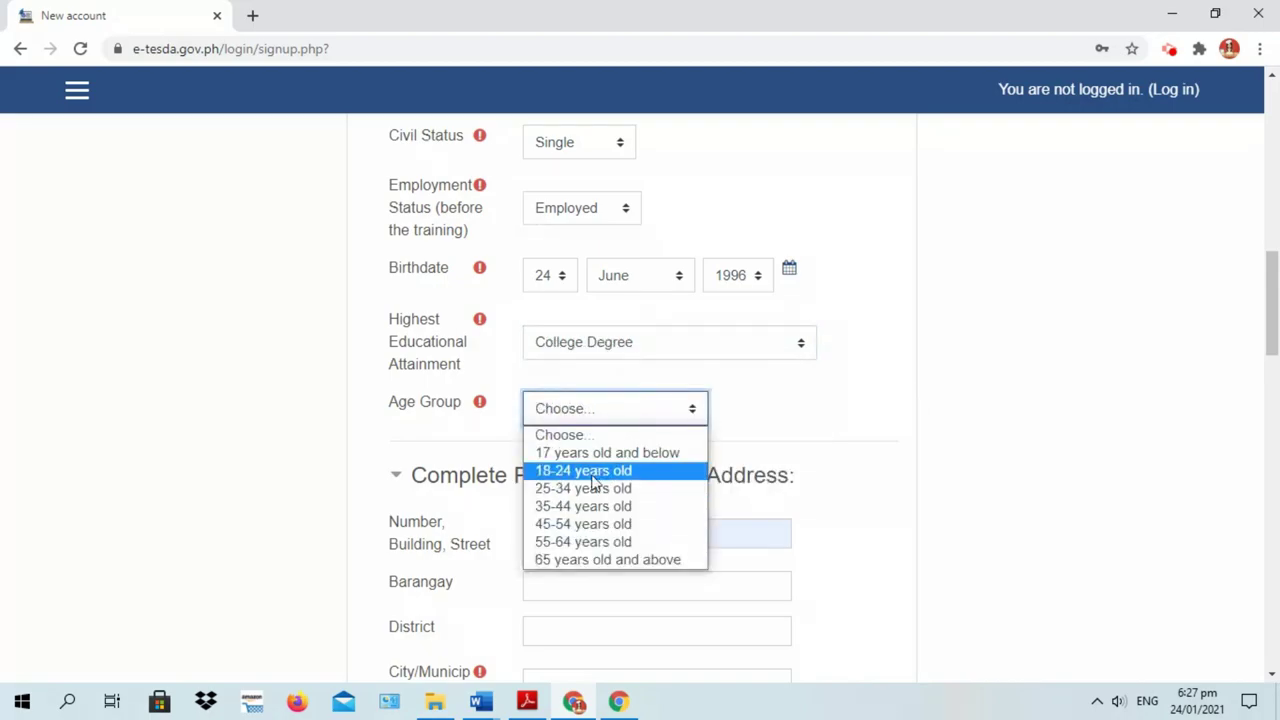
{"action": "left_click", "coordinate": [590, 480]}
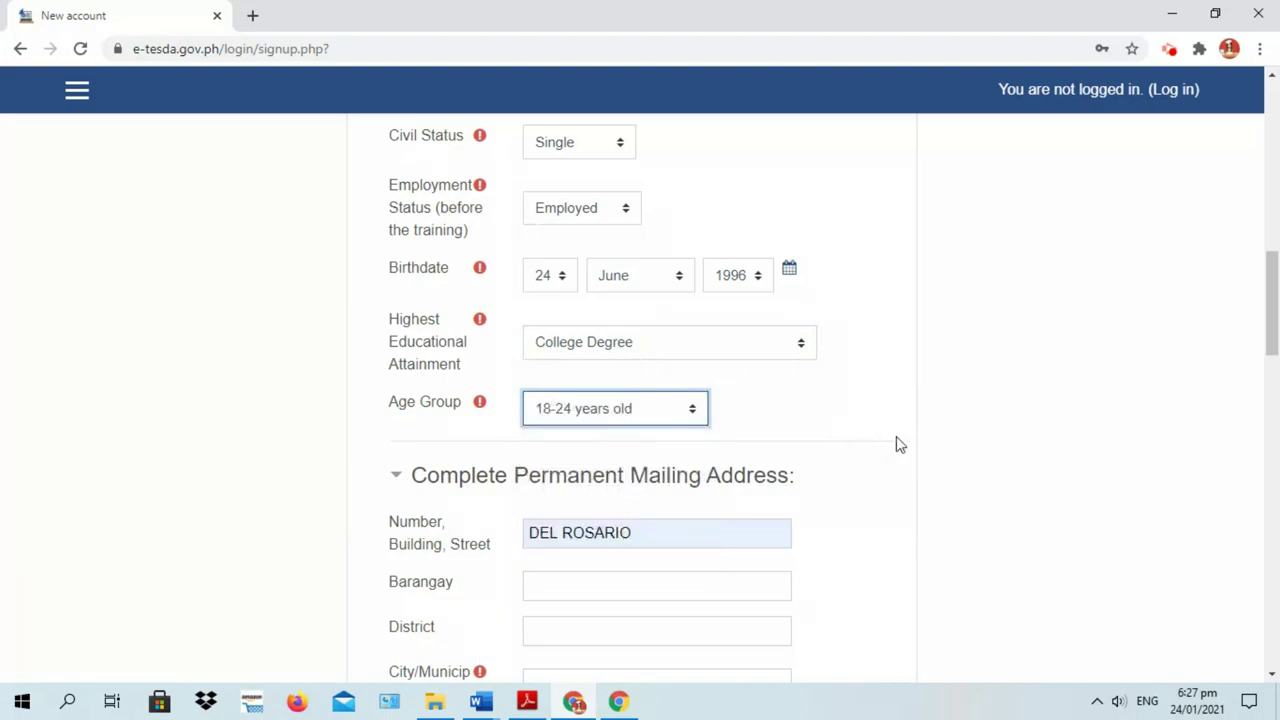
{"action": "left_click_drag", "start_coordinate": [1275, 295], "coordinate": [1275, 345]}
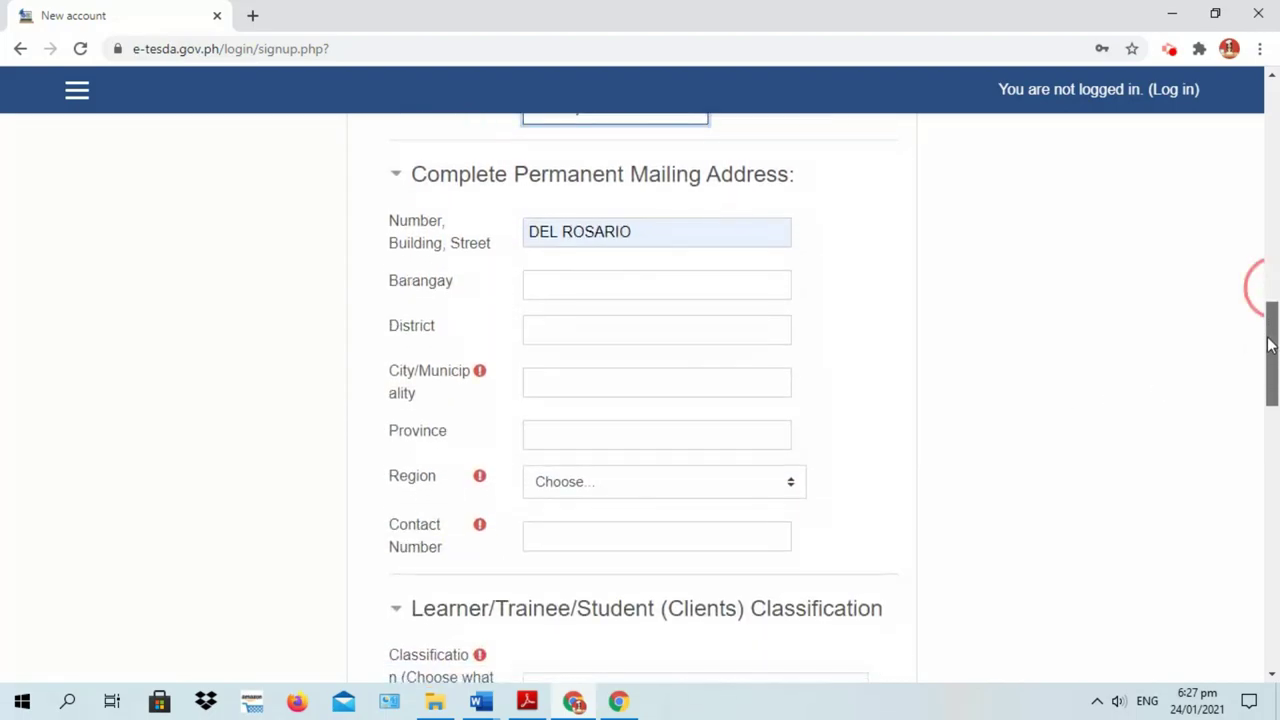
Clear the autofilled street line and enter the city or municipality of the mailing address
{"action": "left_click", "coordinate": [653, 233]}
{"action": "left_click_drag", "start_coordinate": [653, 233], "coordinate": [478, 210]}
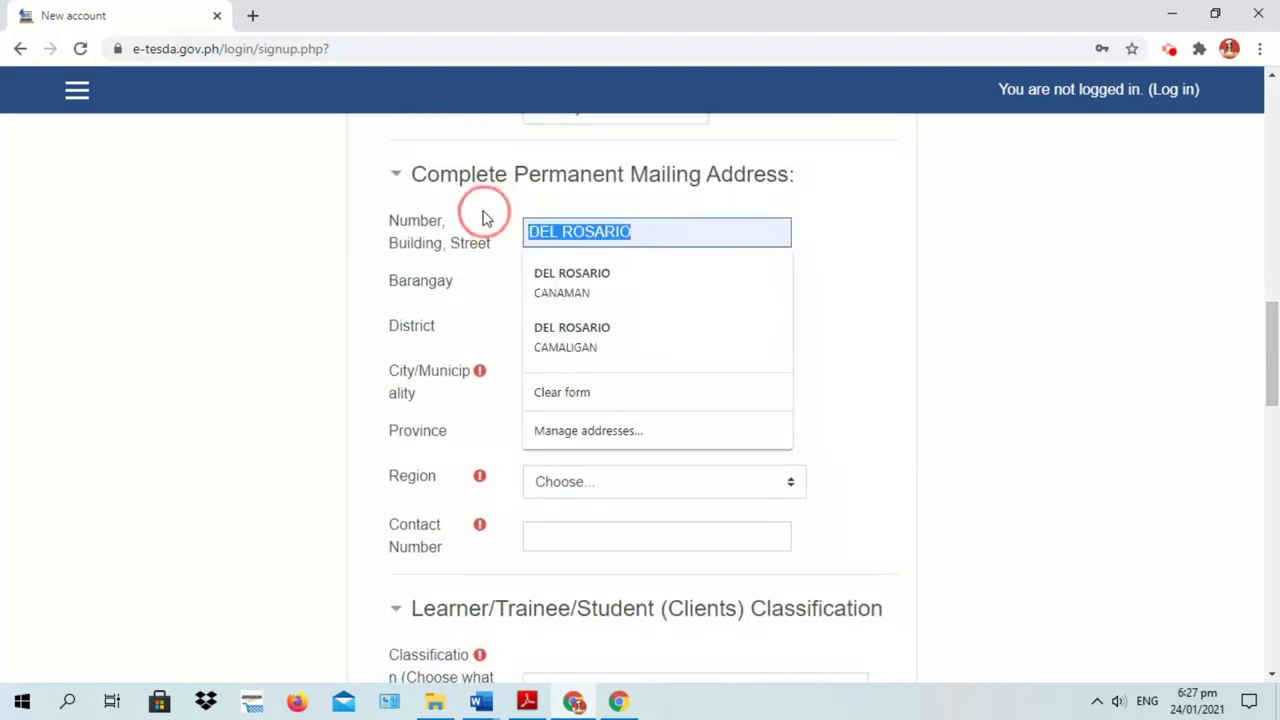
{"action": "key", "text": "BackSpace"}
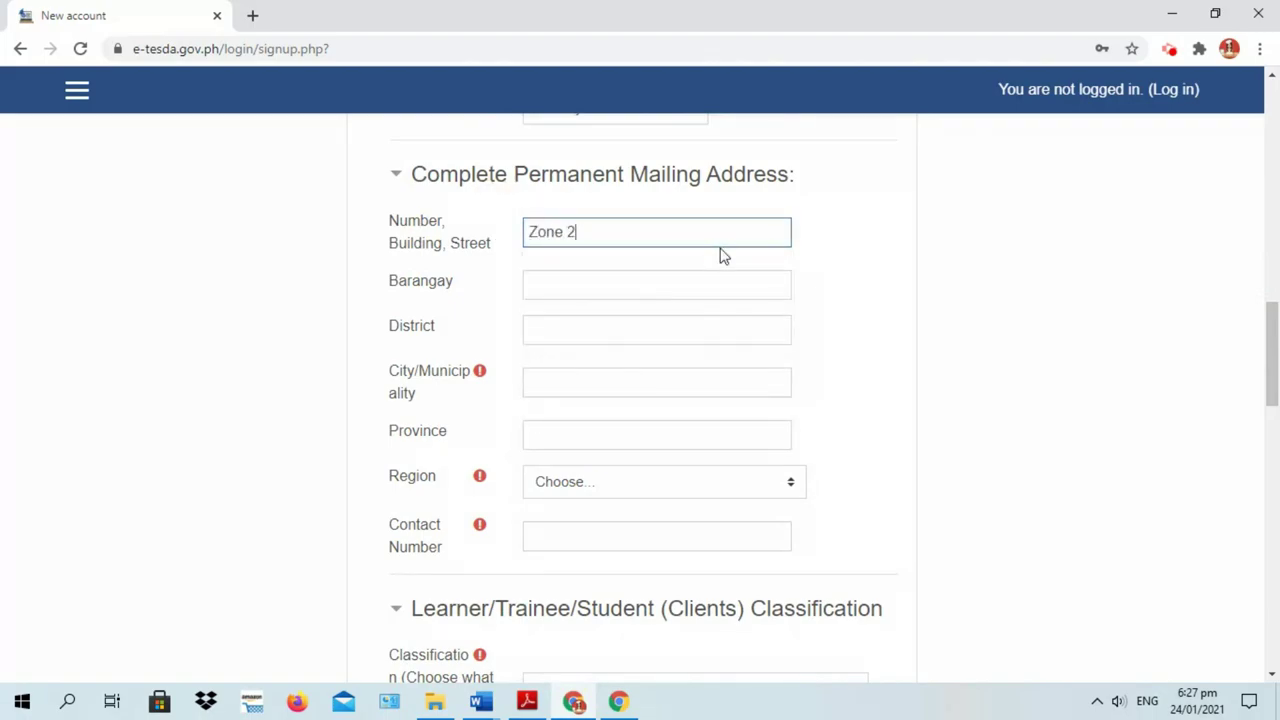
{"action": "left_click", "coordinate": [678, 285]}
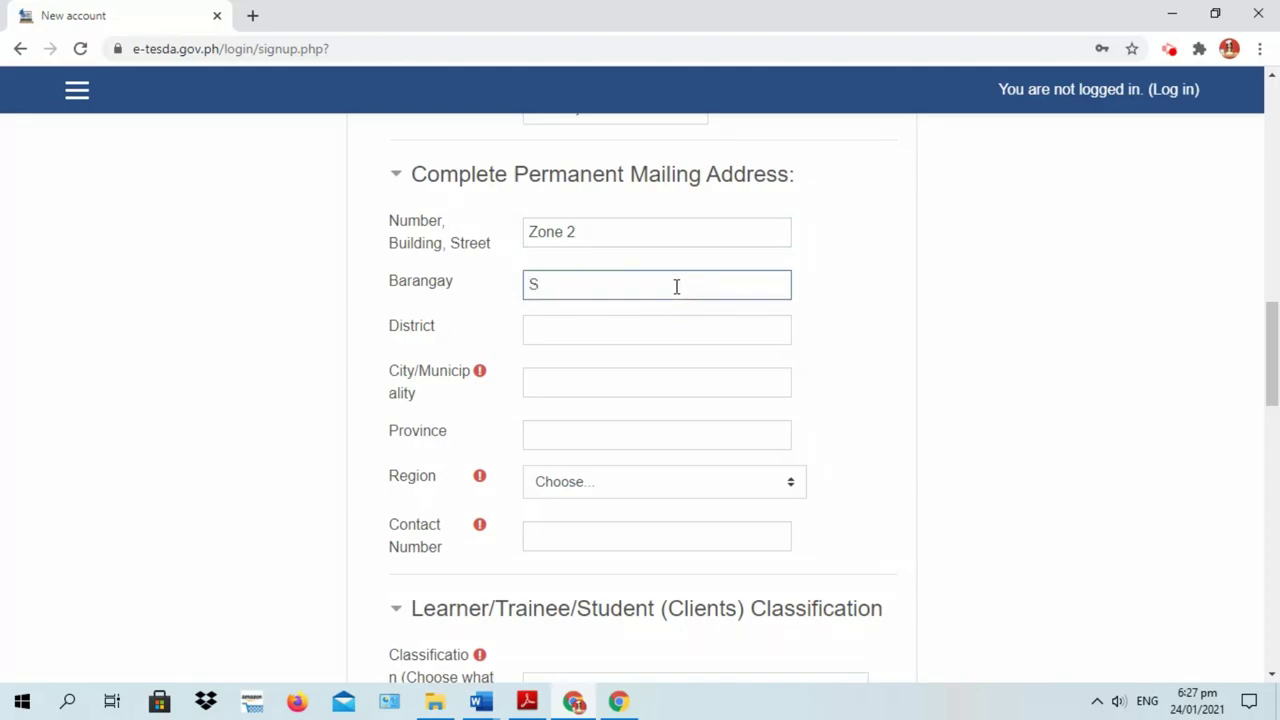
{"action": "left_click", "coordinate": [575, 333]}
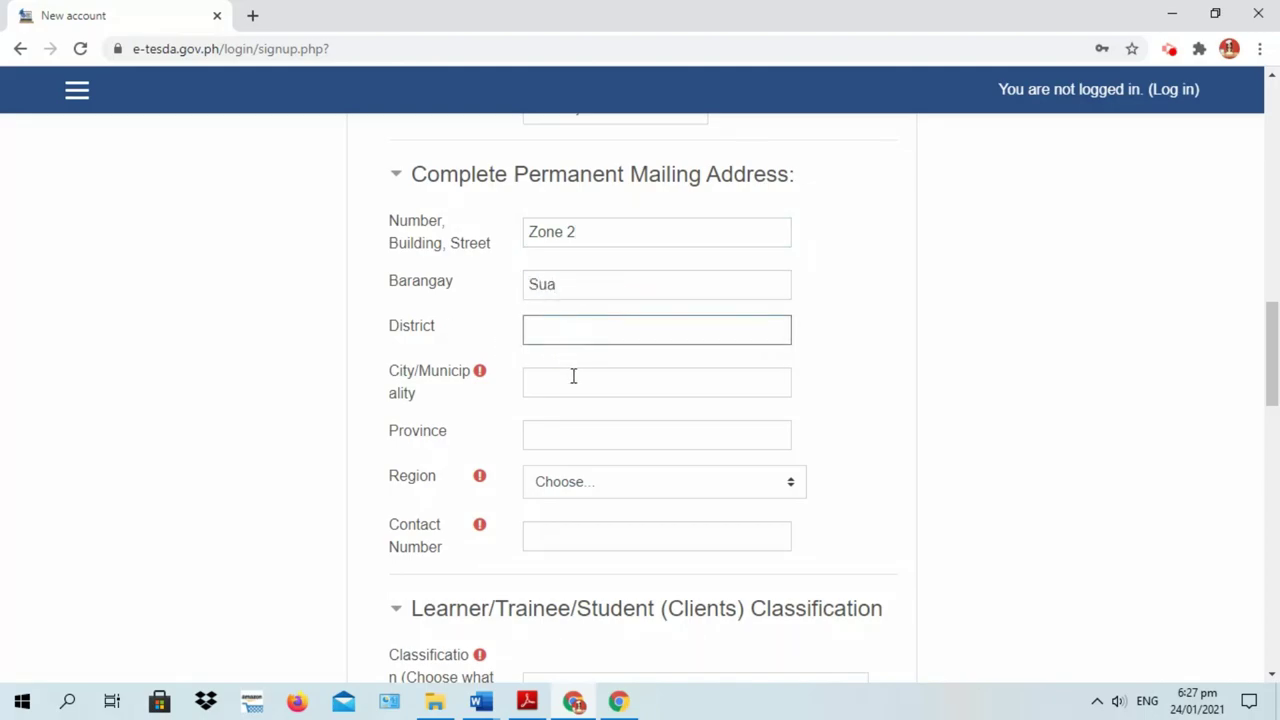
{"action": "left_click", "coordinate": [573, 378]}
{"action": "type", "text": "Cam"}
{"action": "key", "text": "BackSpace"}
{"action": "type", "text": "nan"}
{"action": "left_click", "coordinate": [1008, 388]}
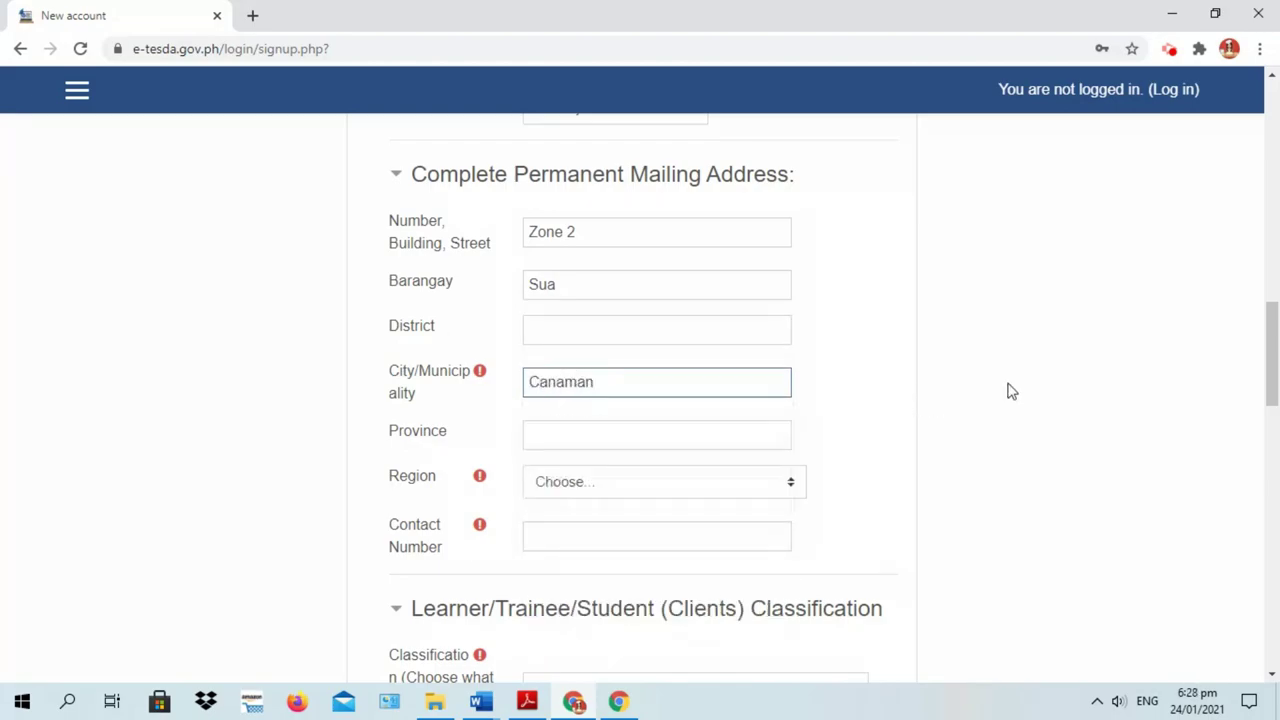
Set the province to Camarines Sur and the region to Region V (Bicol Region)
{"action": "left_click", "coordinate": [570, 435]}
{"action": "type", "text": "Camarines Sur"}
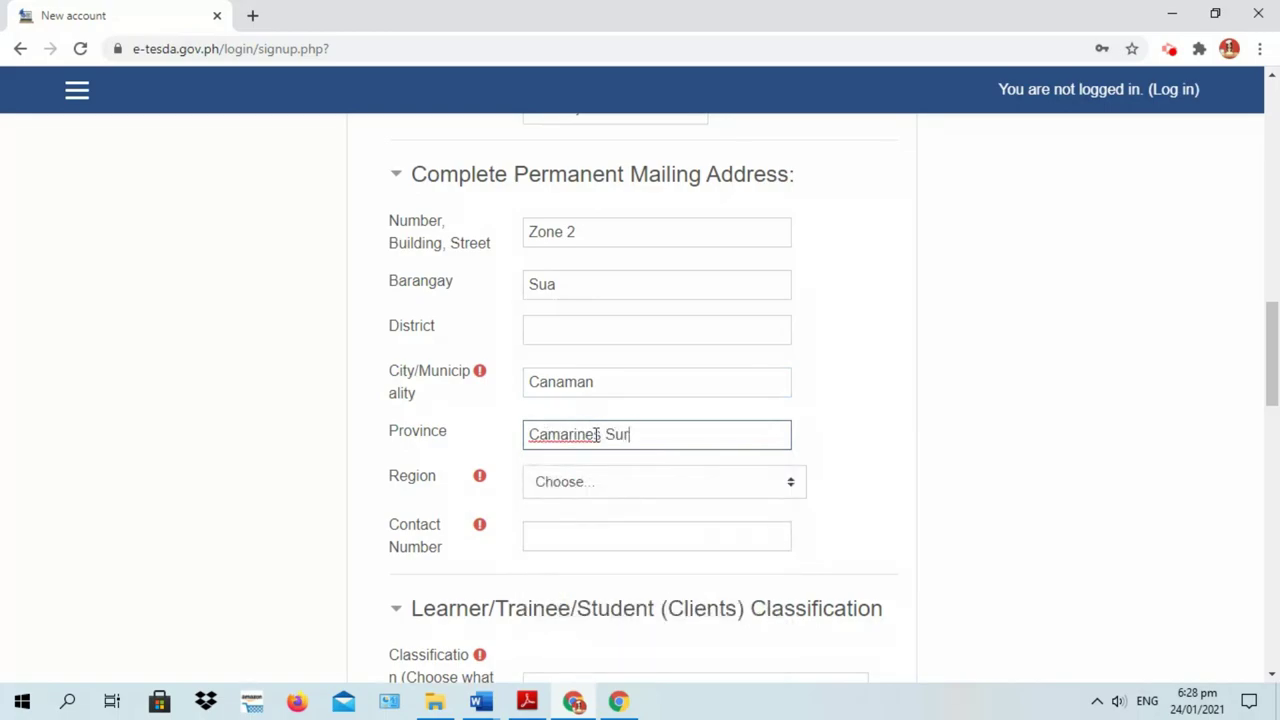
{"action": "left_click", "coordinate": [793, 487]}
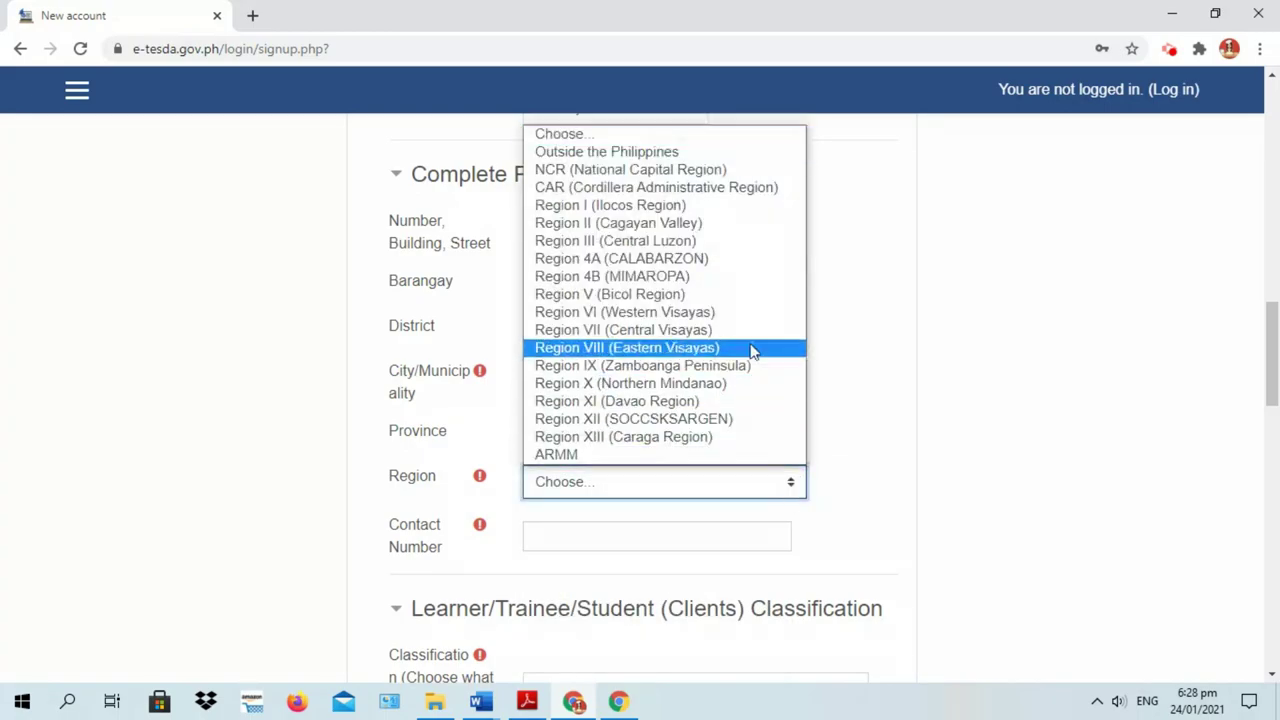
{"action": "left_click", "coordinate": [703, 296]}
{"action": "scroll", "coordinate": [925, 446], "scroll_direction": "down", "scroll_amount": 2}
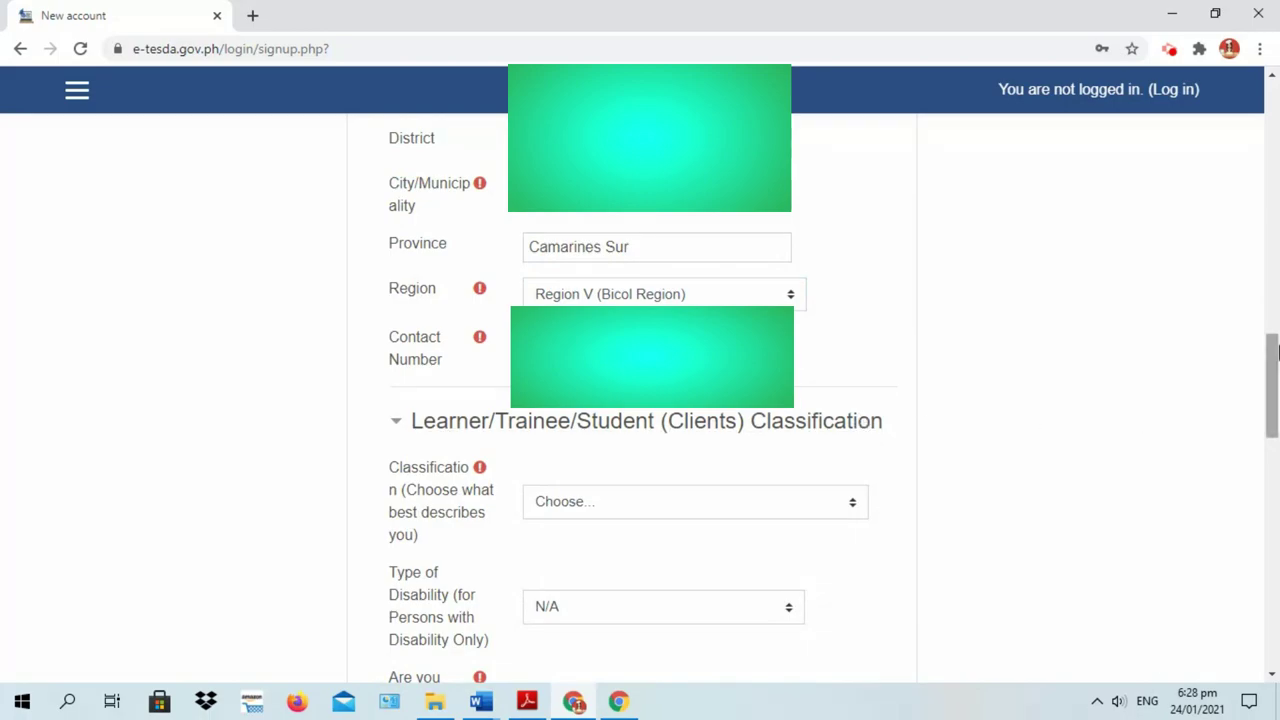
Classify the learner as Student and answer Yes to enrolling because of COVID19
{"action": "scroll", "coordinate": [1270, 390], "scroll_direction": "down", "scroll_amount": 2}
{"action": "left_click", "coordinate": [650, 318]}
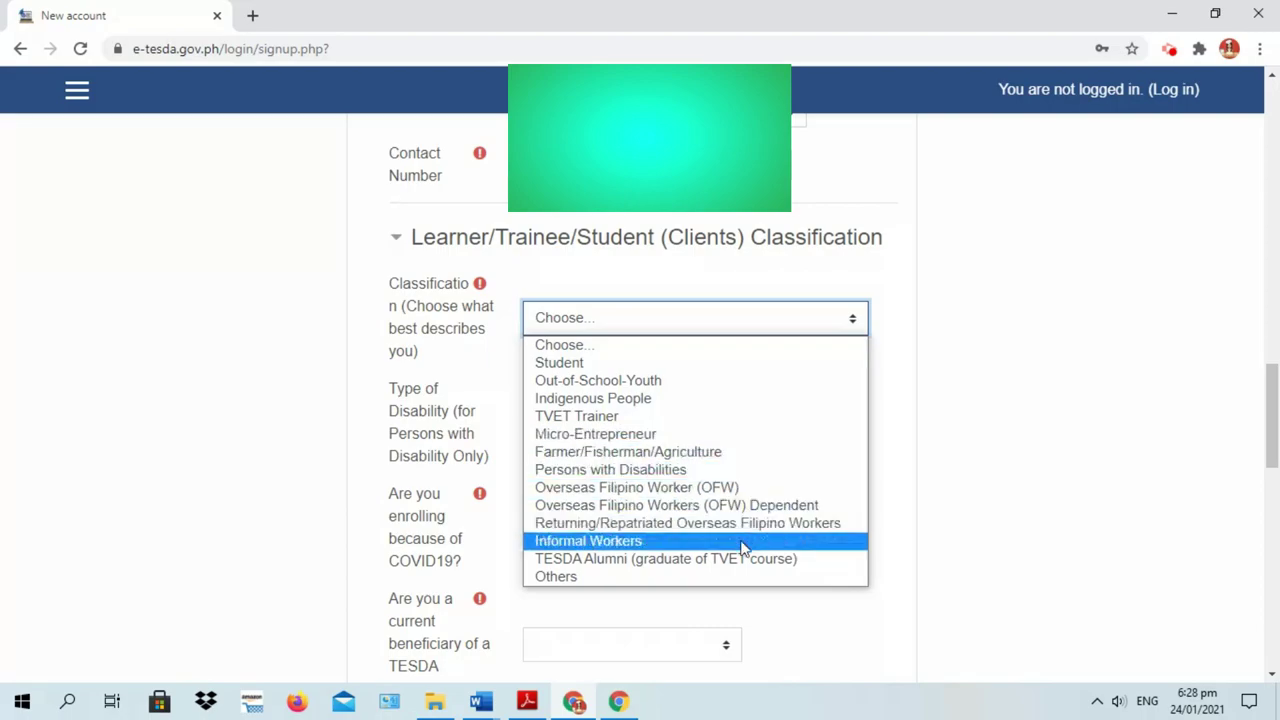
{"action": "left_click", "coordinate": [757, 372]}
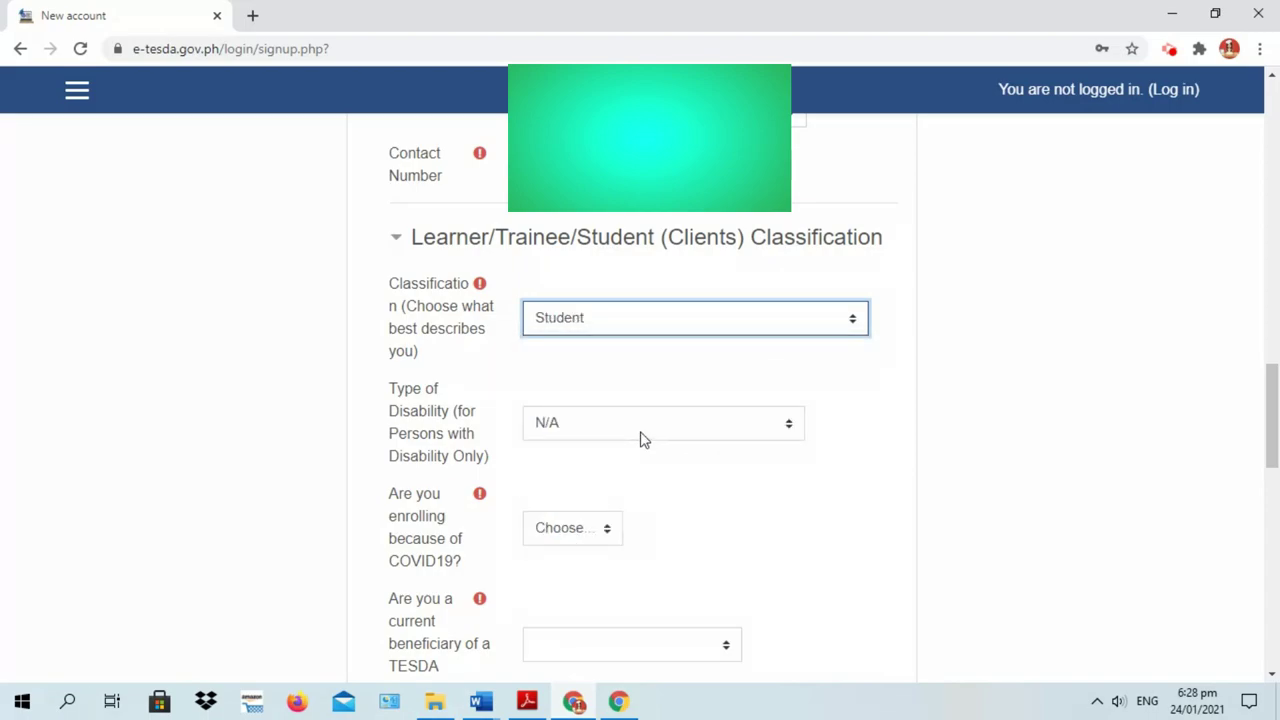
{"action": "left_click_drag", "start_coordinate": [1272, 412], "coordinate": [1276, 455]}
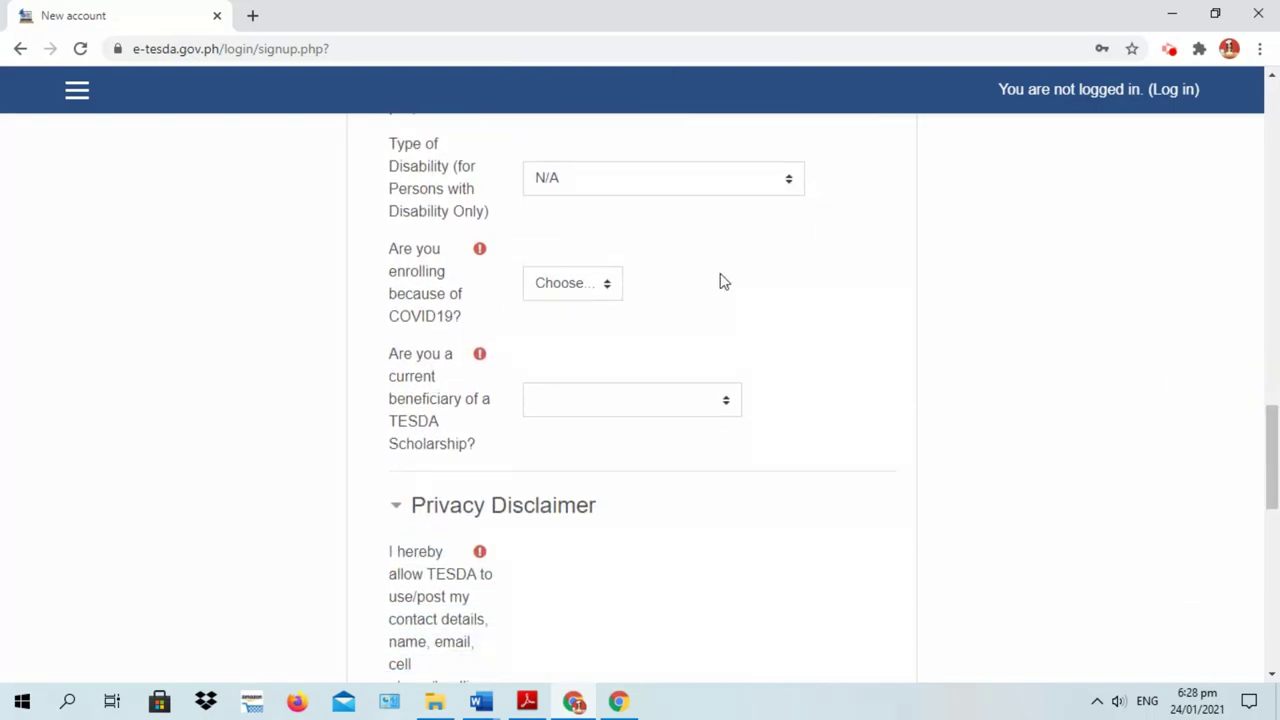
{"action": "left_click", "coordinate": [607, 288]}
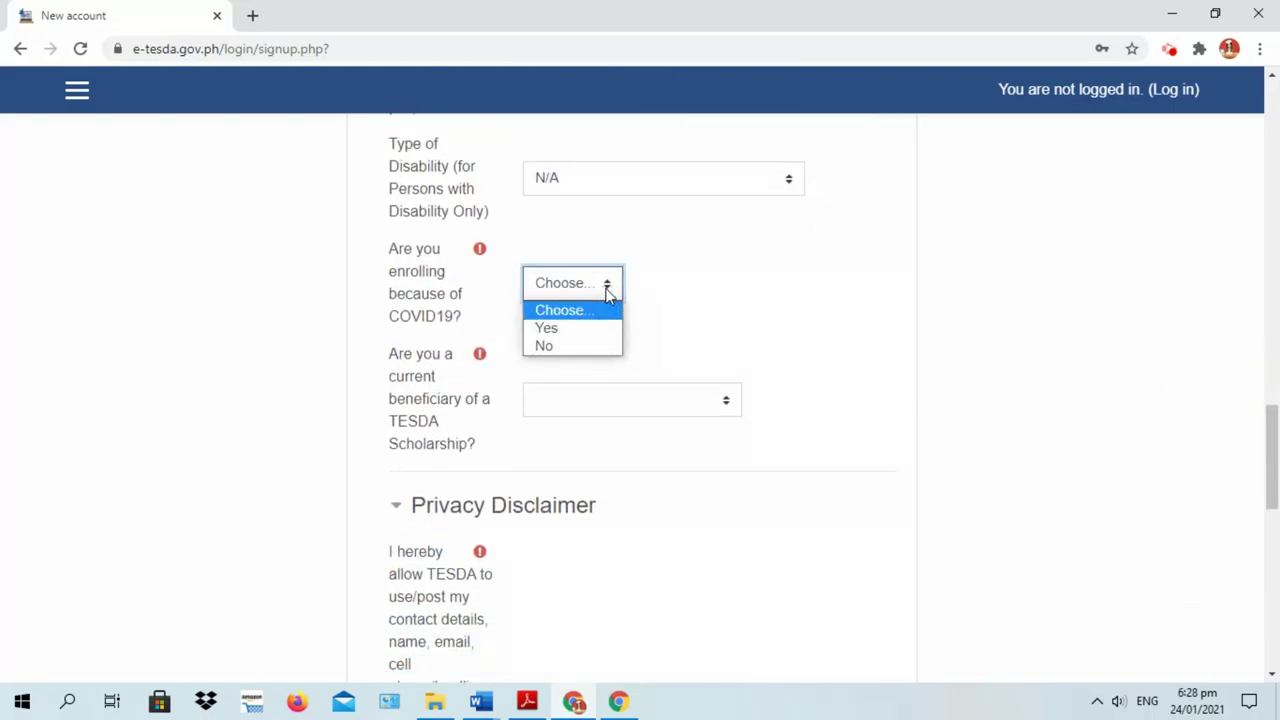
{"action": "left_click", "coordinate": [559, 331]}
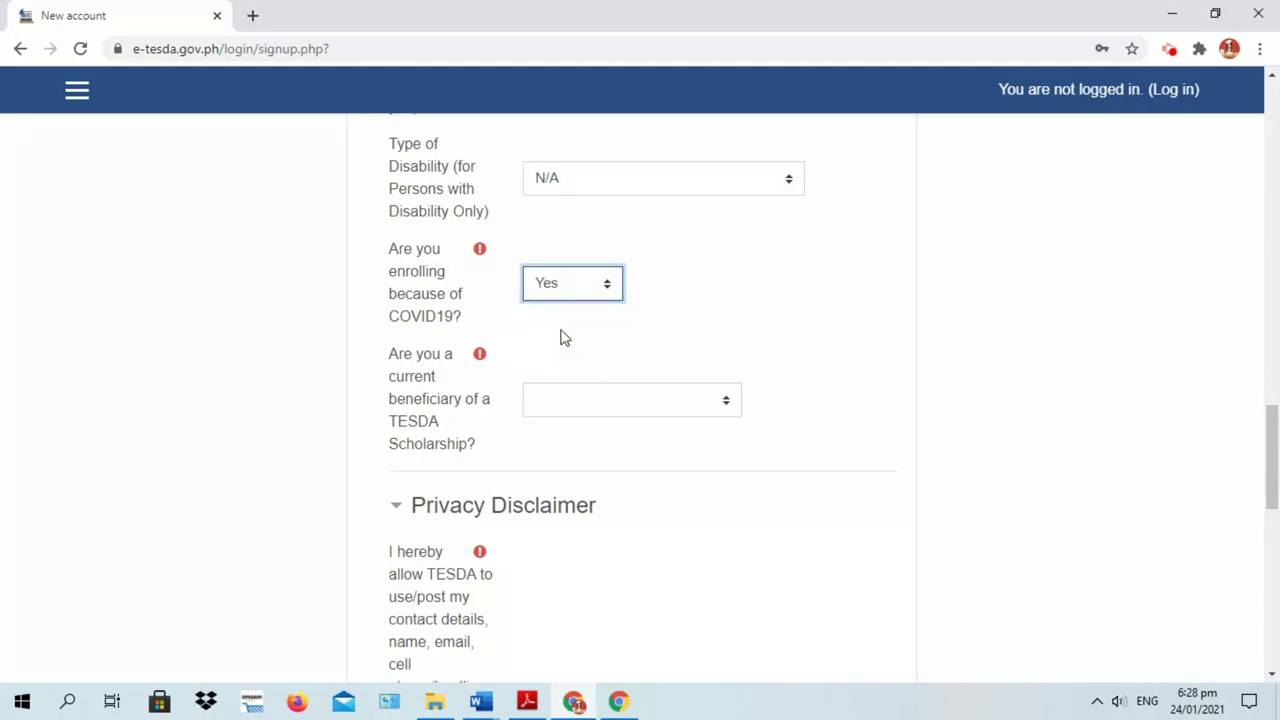
Answer 'No, I'm not a TESDA scholar' to the scholarship question and open the Privacy Disclaimer choices
{"action": "scroll", "coordinate": [697, 411], "scroll_direction": "down", "scroll_amount": 1}
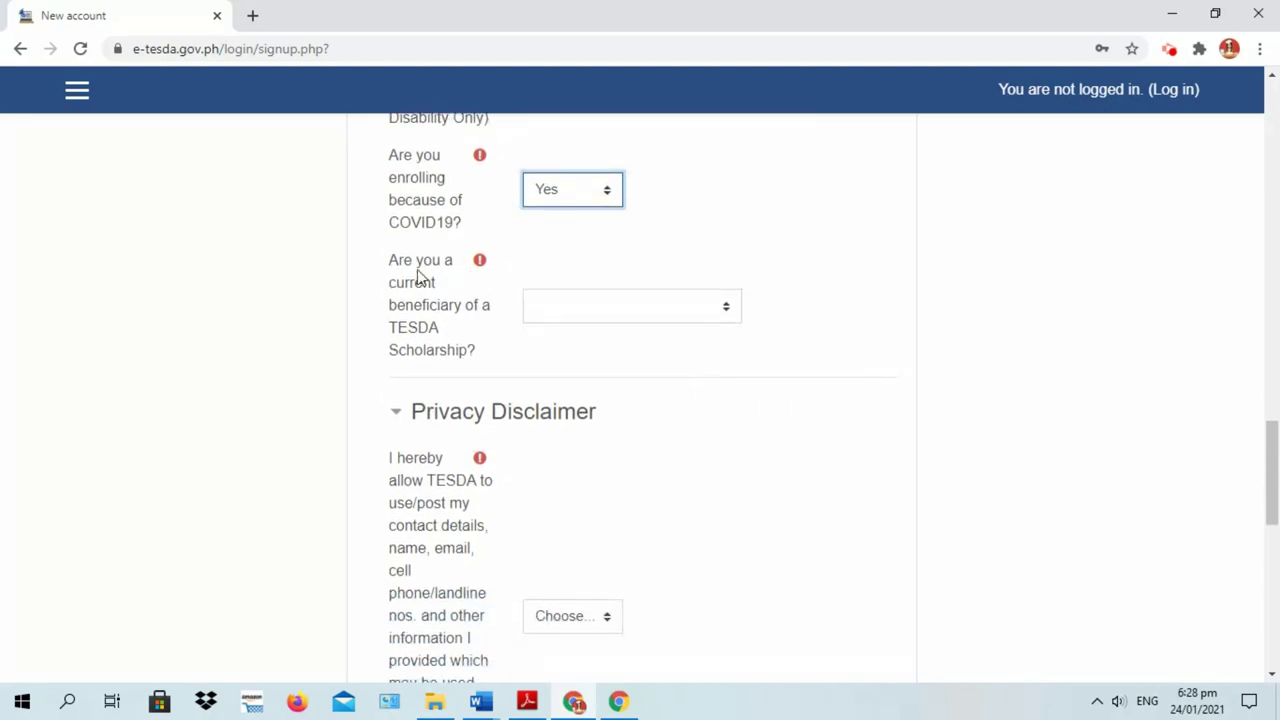
{"action": "left_click", "coordinate": [726, 314]}
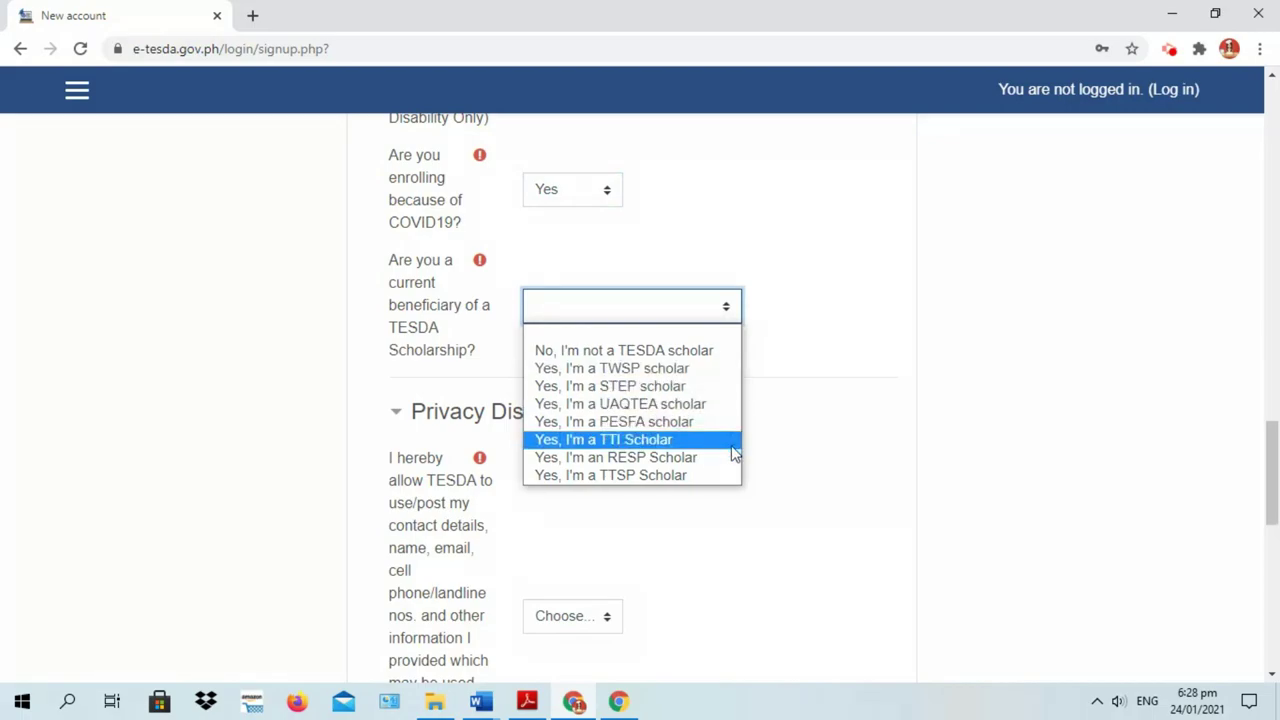
{"action": "left_click", "coordinate": [720, 358]}
{"action": "left_click_drag", "start_coordinate": [1270, 425], "coordinate": [1264, 478]}
{"action": "left_click", "coordinate": [607, 367]}
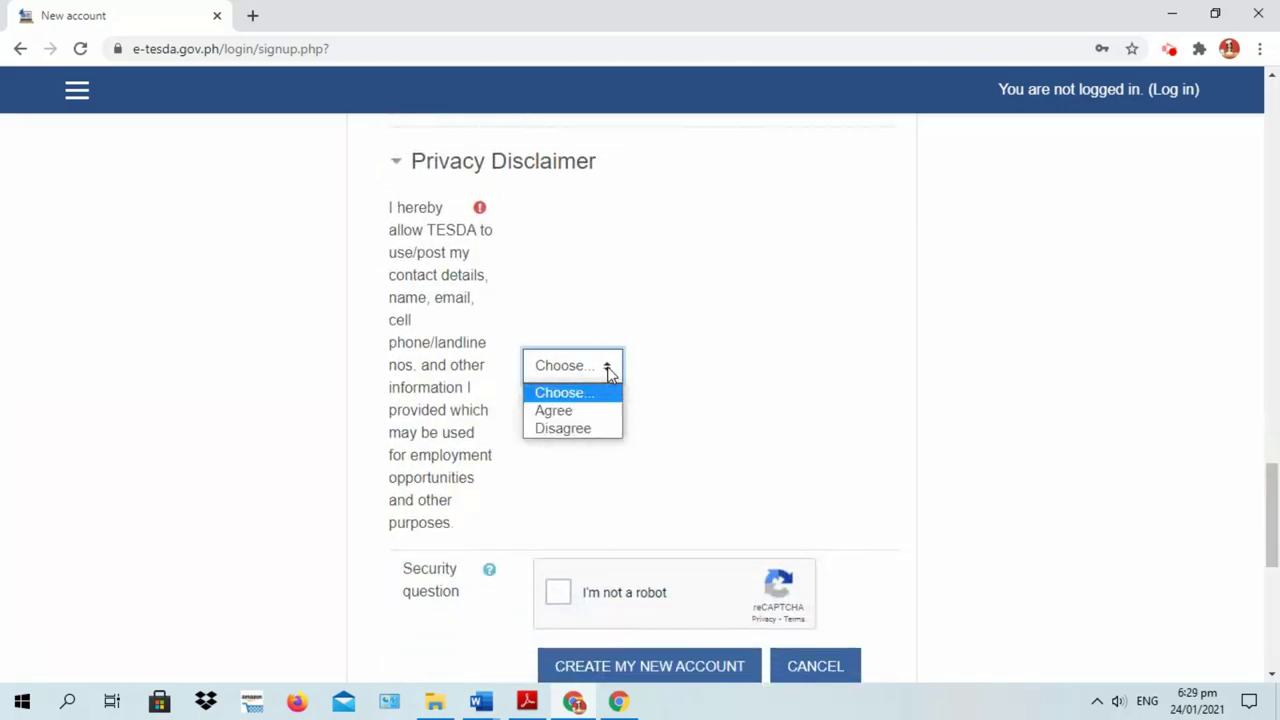
Agree to the privacy disclaimer, pass the reCAPTCHA, submit the registration and bring up Gmail sign-in
{"action": "left_click", "coordinate": [566, 418]}
{"action": "left_click_drag", "start_coordinate": [1275, 478], "coordinate": [1272, 508]}
{"action": "left_click", "coordinate": [560, 405]}
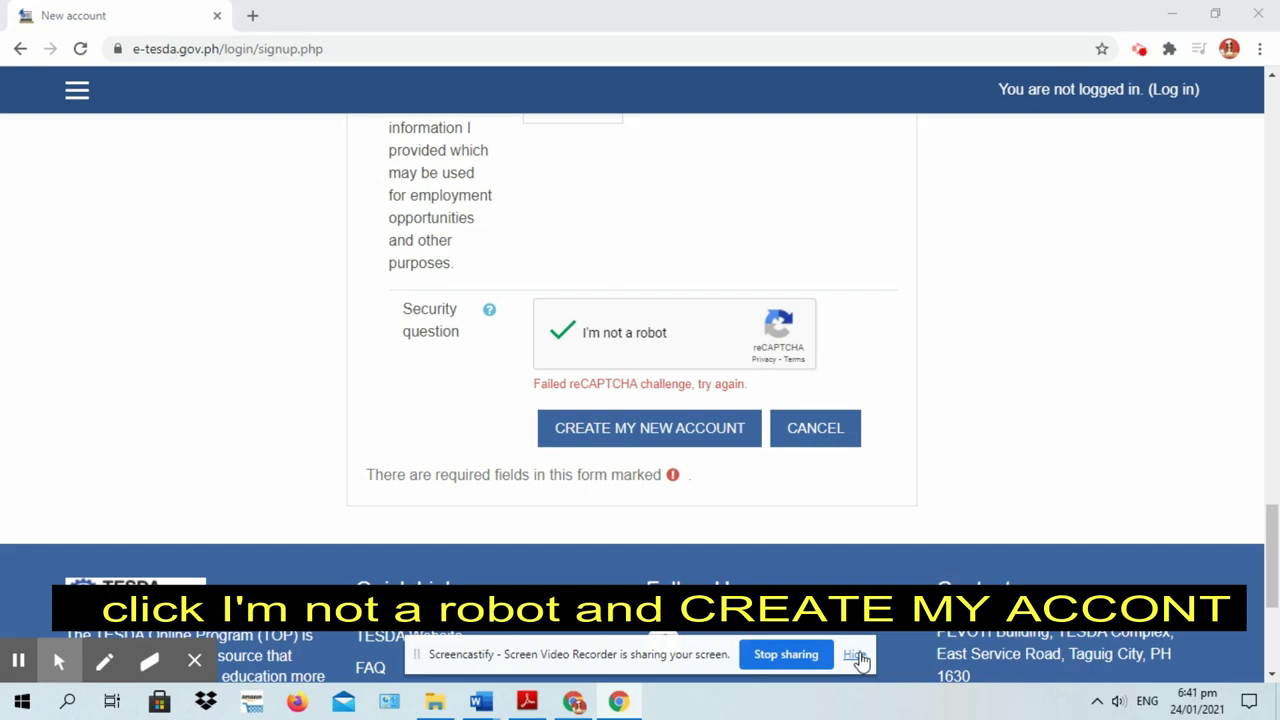
{"action": "left_click", "coordinate": [855, 656]}
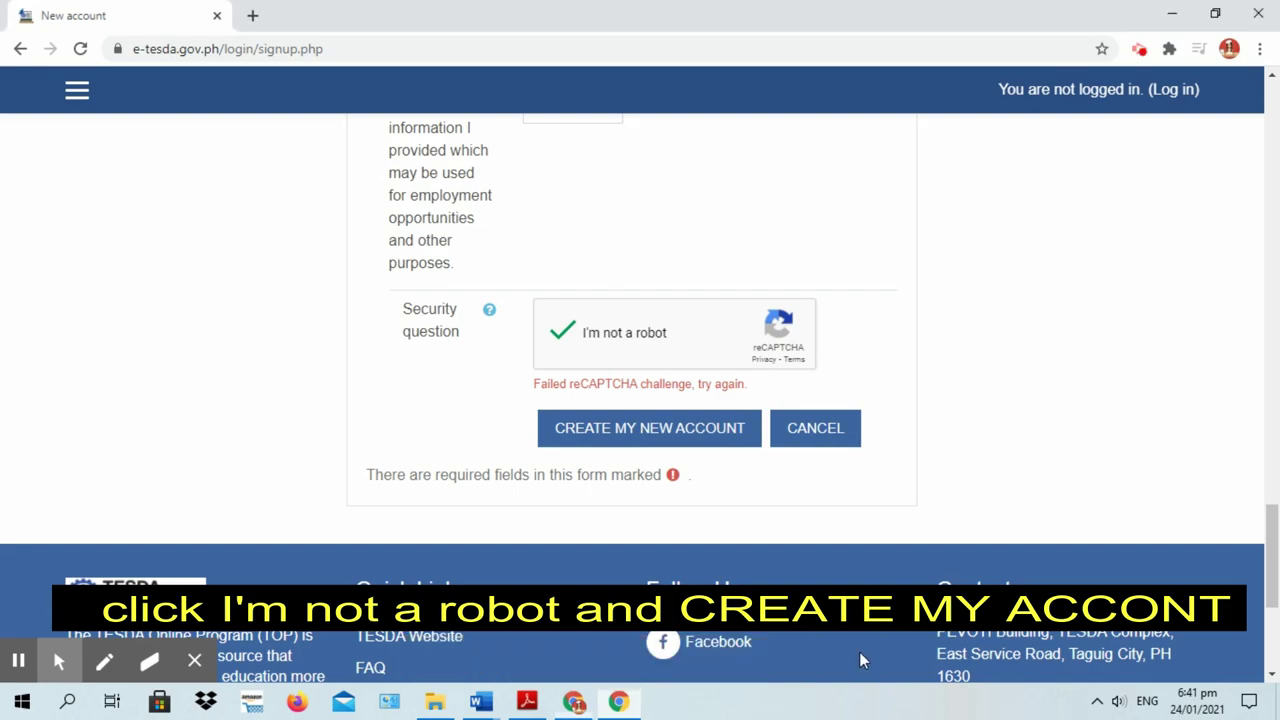
{"action": "left_click", "coordinate": [586, 440]}
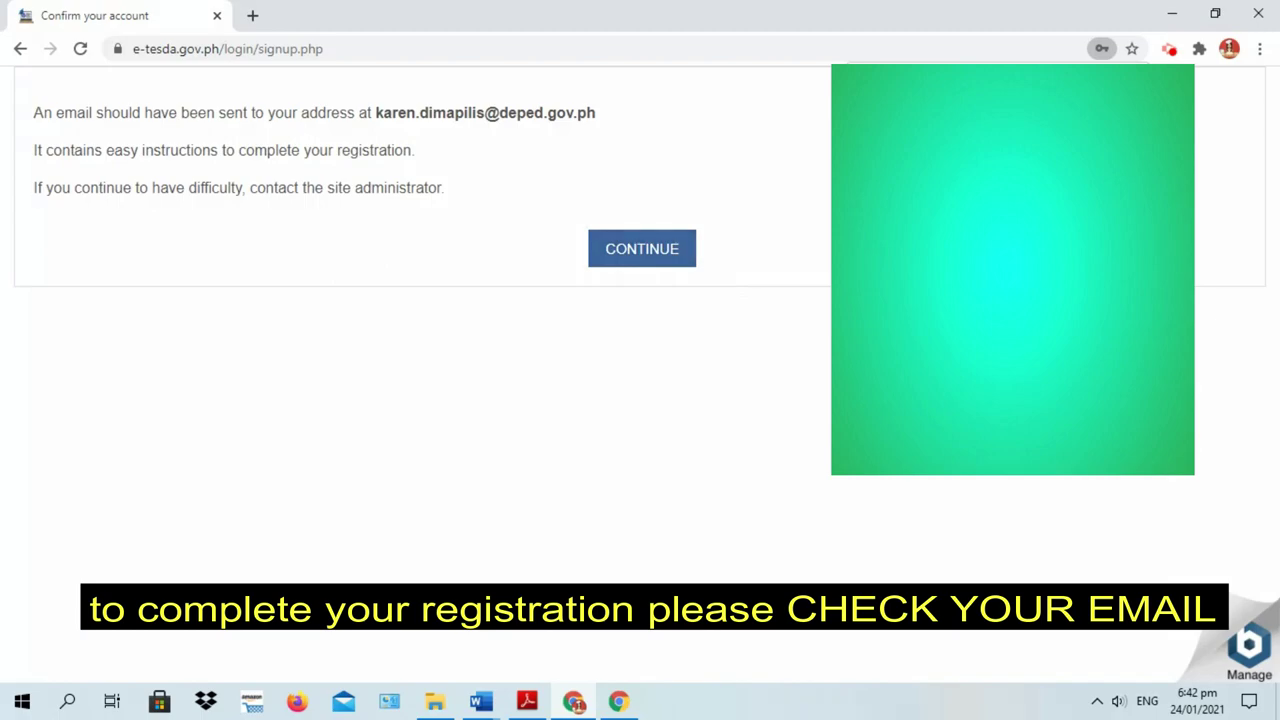
{"action": "left_click", "coordinate": [738, 369]}
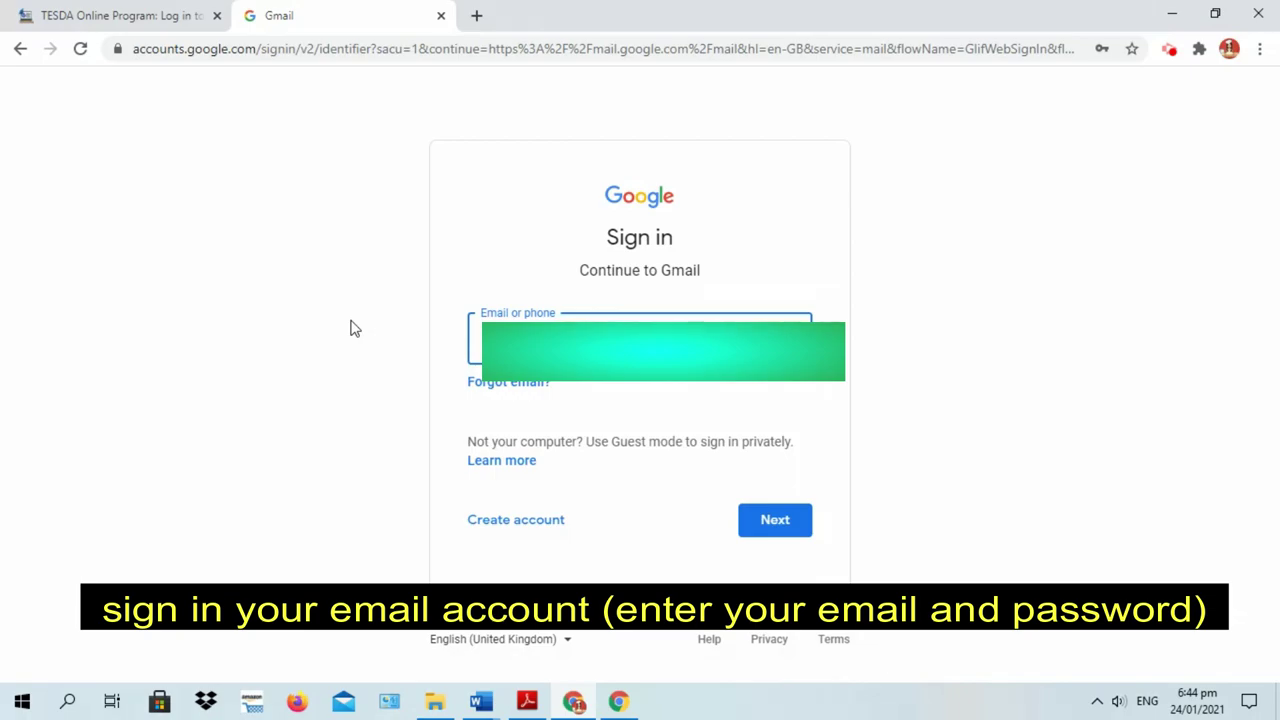
Sign in to Gmail with the account's e-mail address and password
{"action": "left_click", "coordinate": [776, 520]}
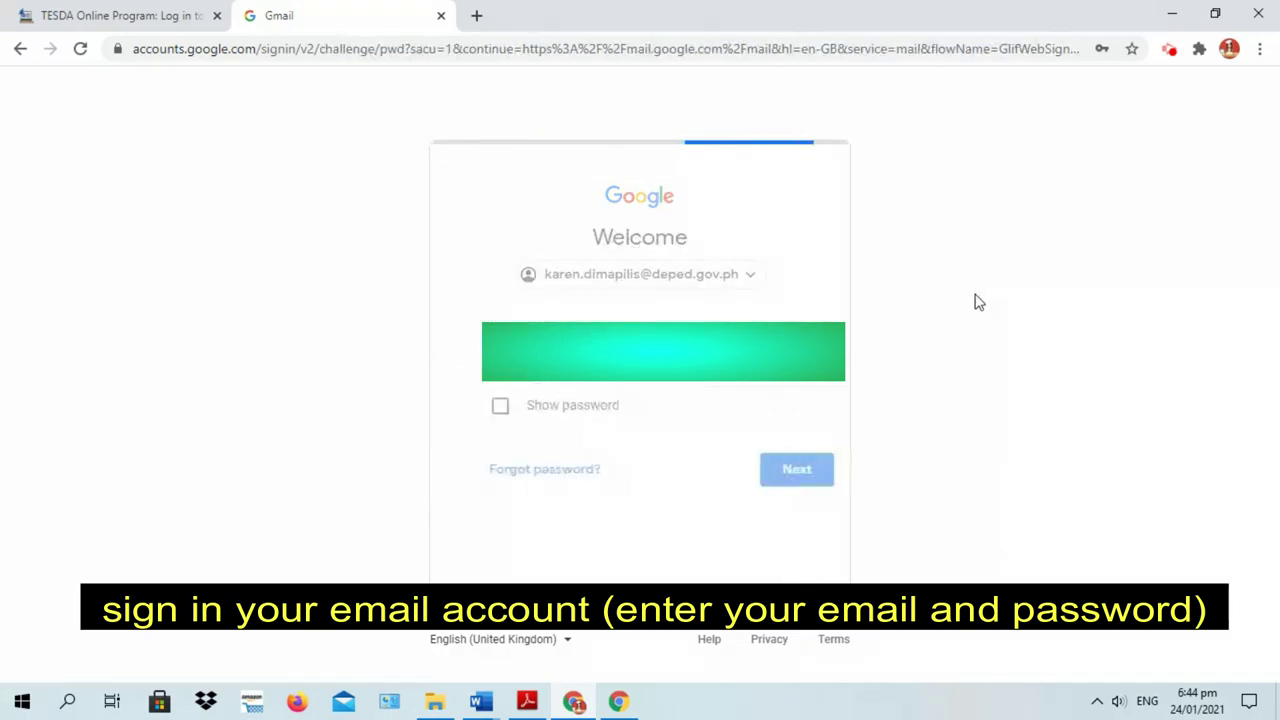
{"action": "key", "text": "Return"}
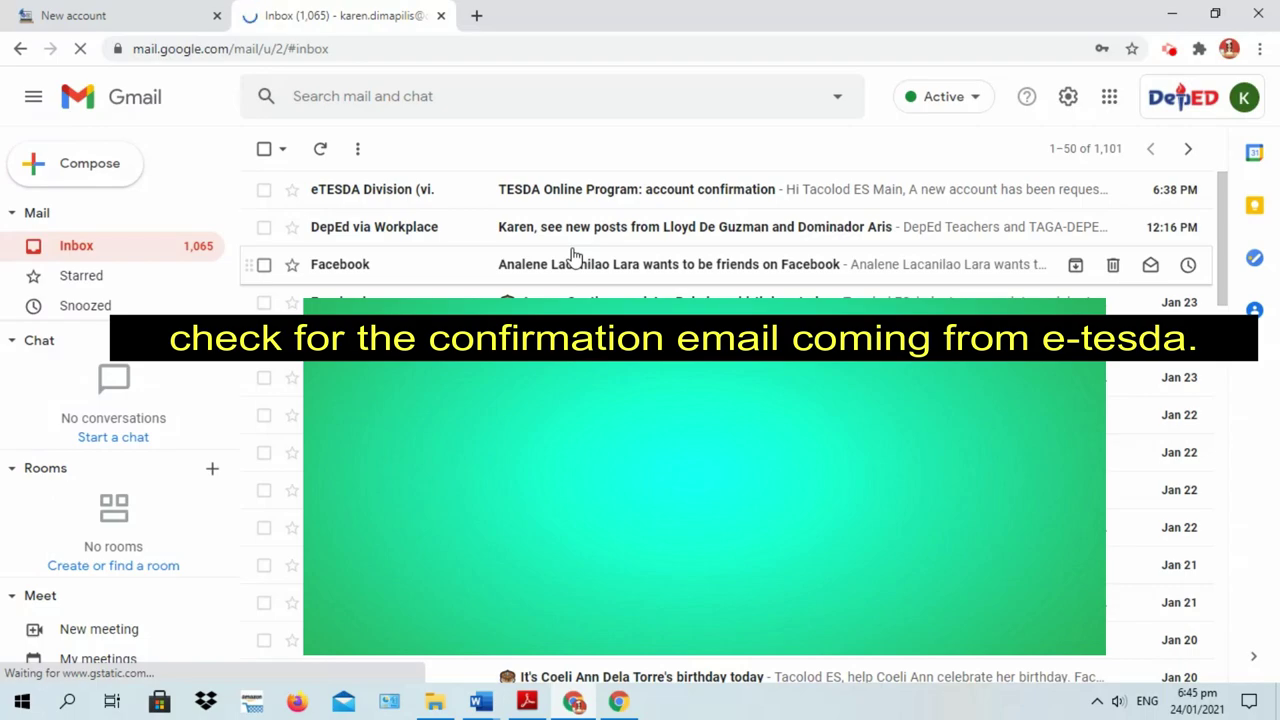
Open the 'TESDA Online Program: account confirmation' e-mail and follow its confirmation link
{"action": "left_click", "coordinate": [636, 189]}
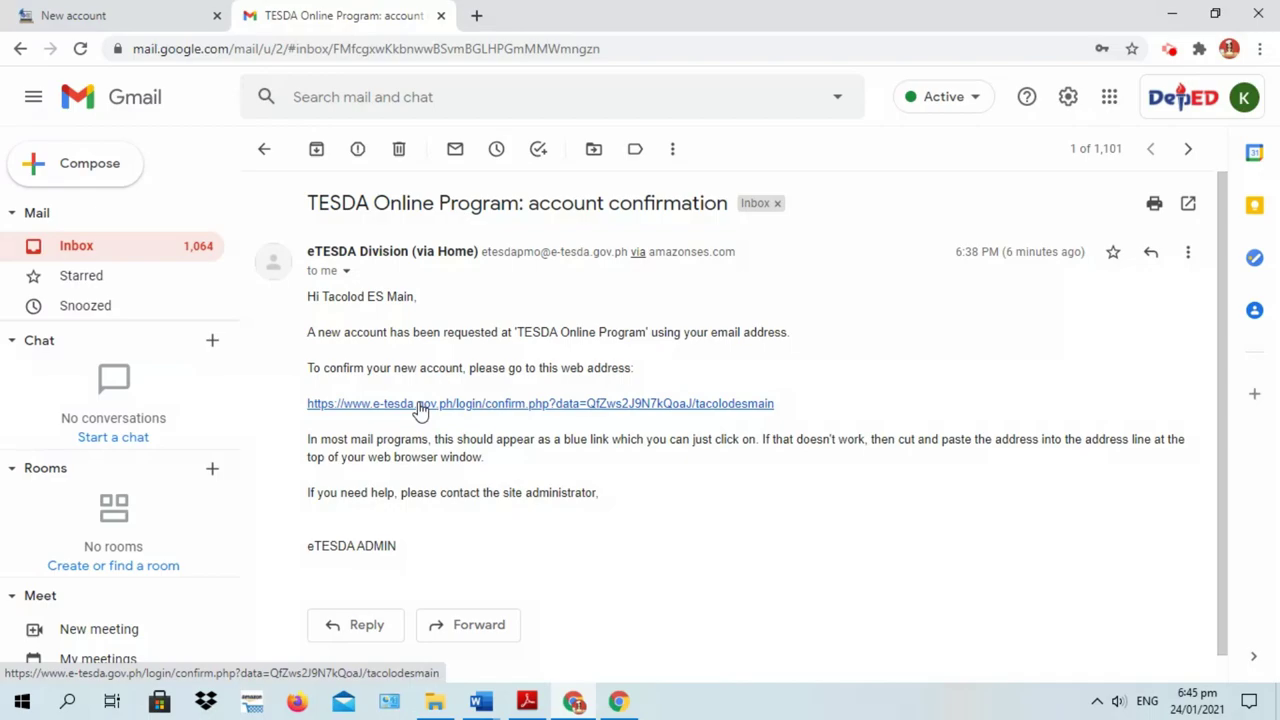
{"action": "left_click", "coordinate": [420, 404]}
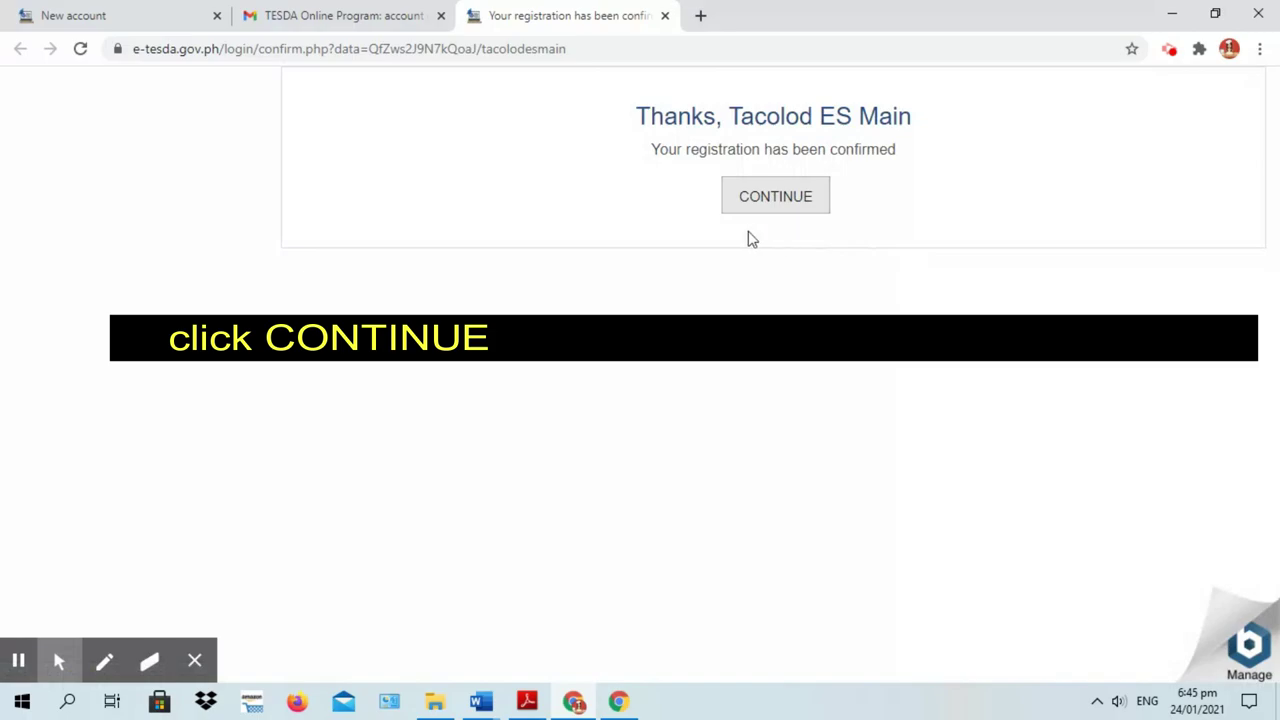
Continue to the Dashboard, dismiss the download notice, and step through the tour to END TOUR
{"action": "left_click", "coordinate": [772, 205]}
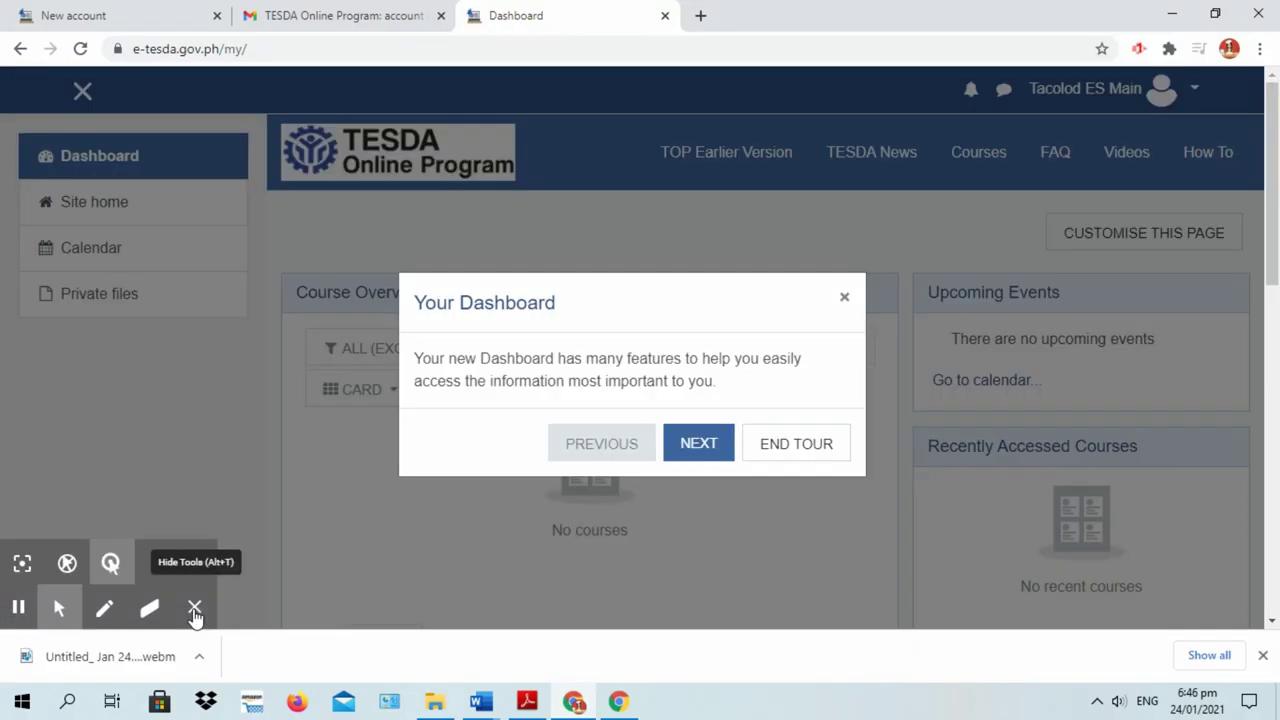
{"action": "left_click", "coordinate": [194, 606]}
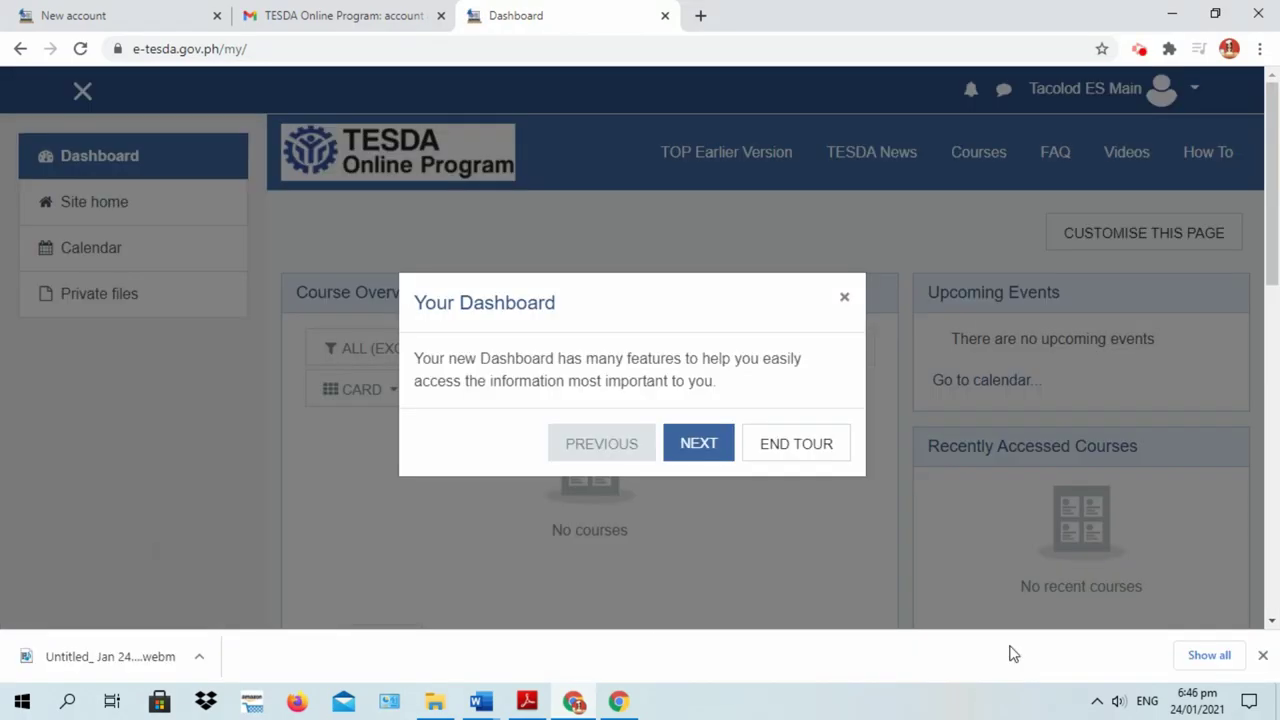
{"action": "left_click", "coordinate": [1261, 657]}
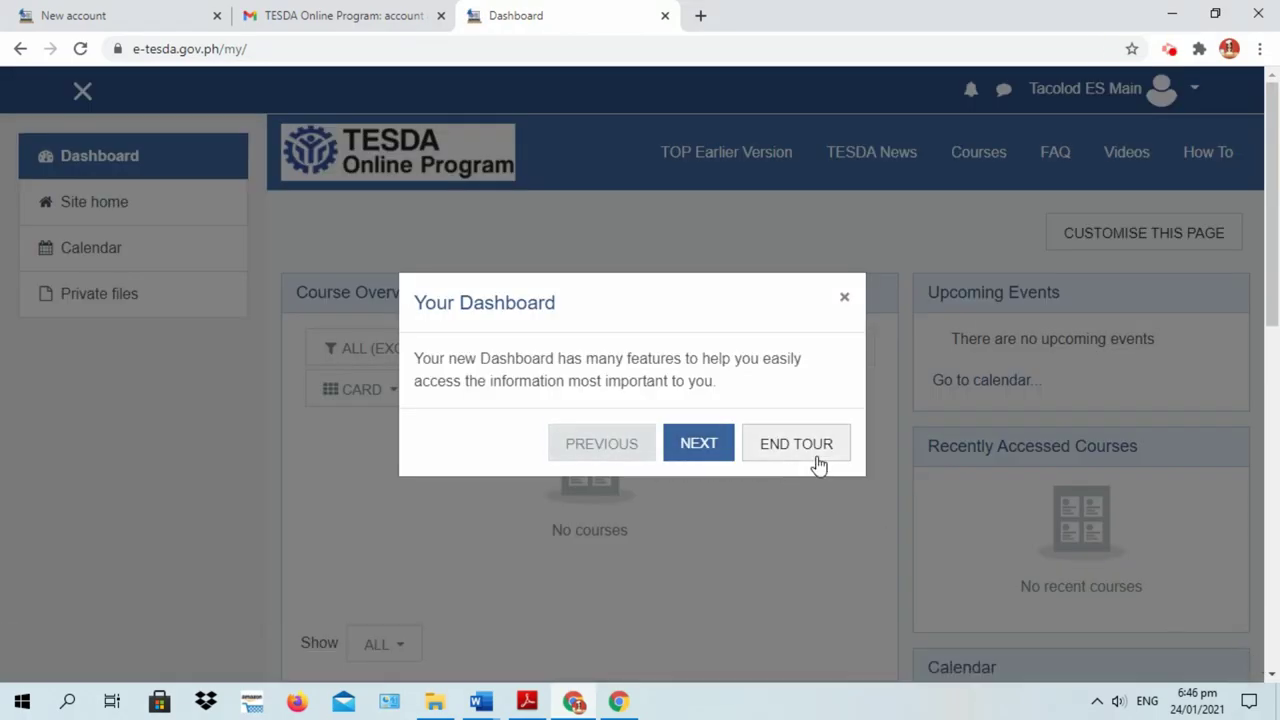
{"action": "left_click", "coordinate": [704, 446]}
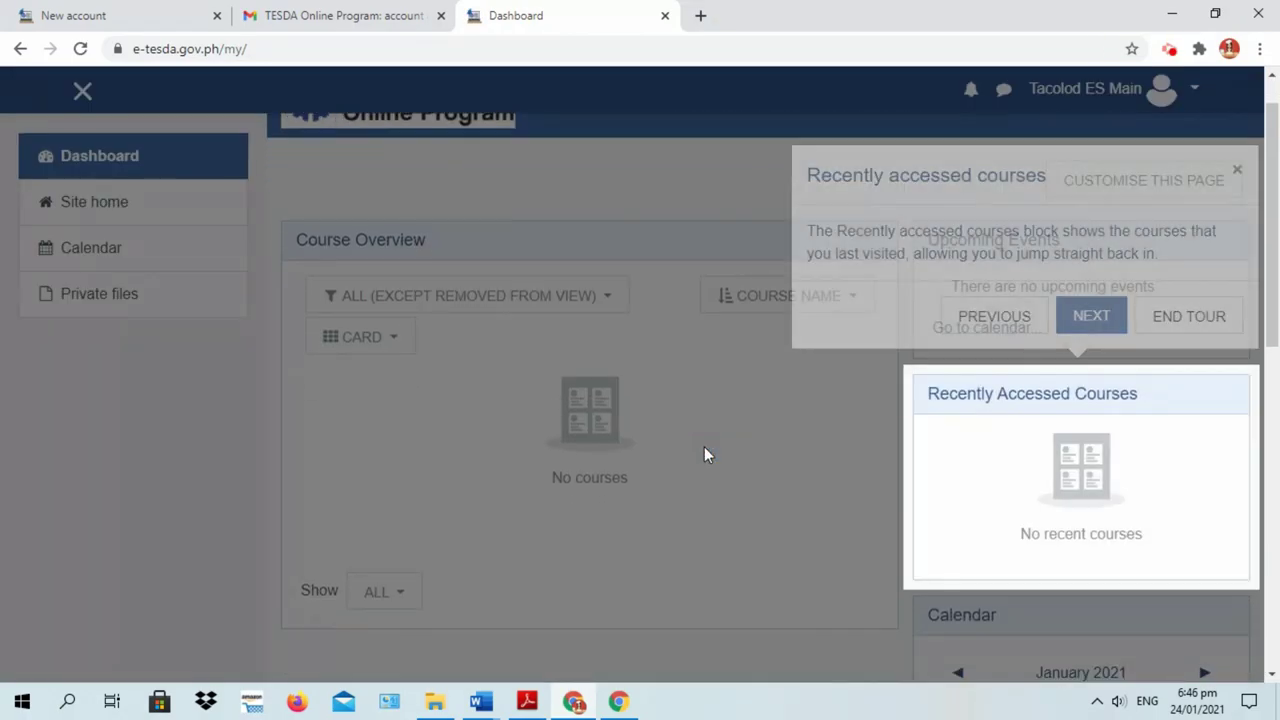
{"action": "left_click", "coordinate": [1089, 317]}
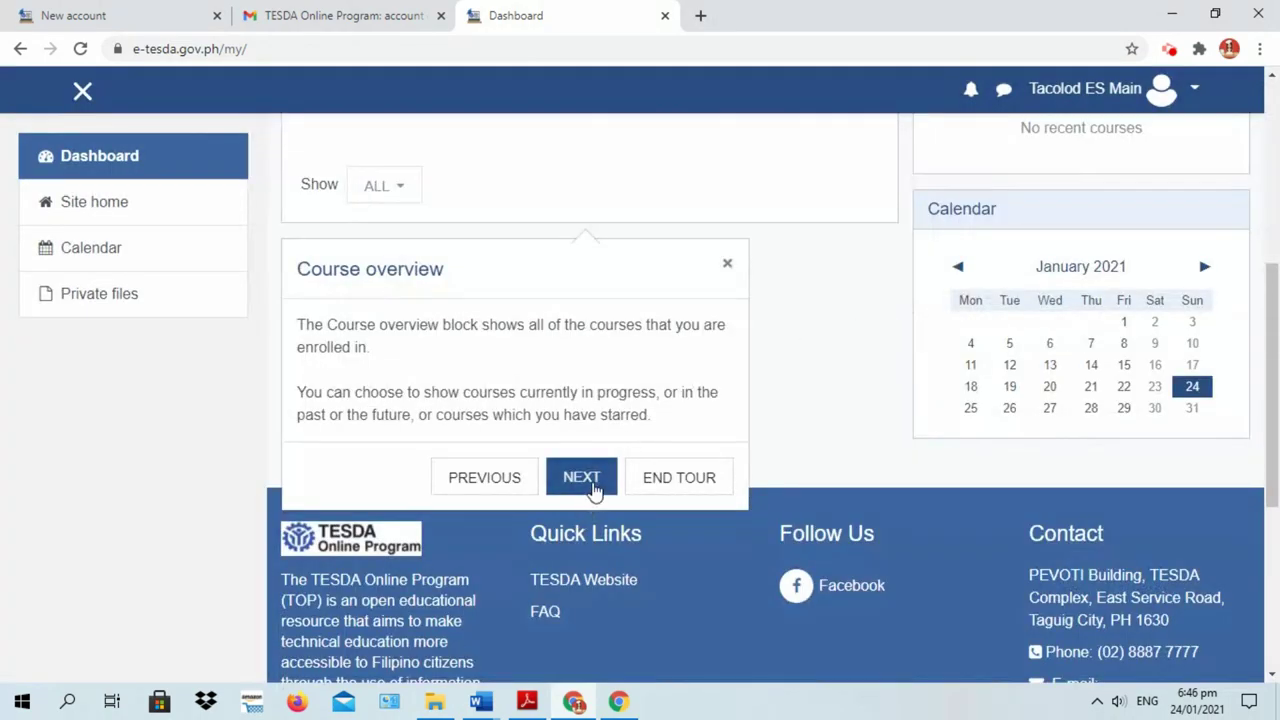
{"action": "left_click", "coordinate": [592, 478]}
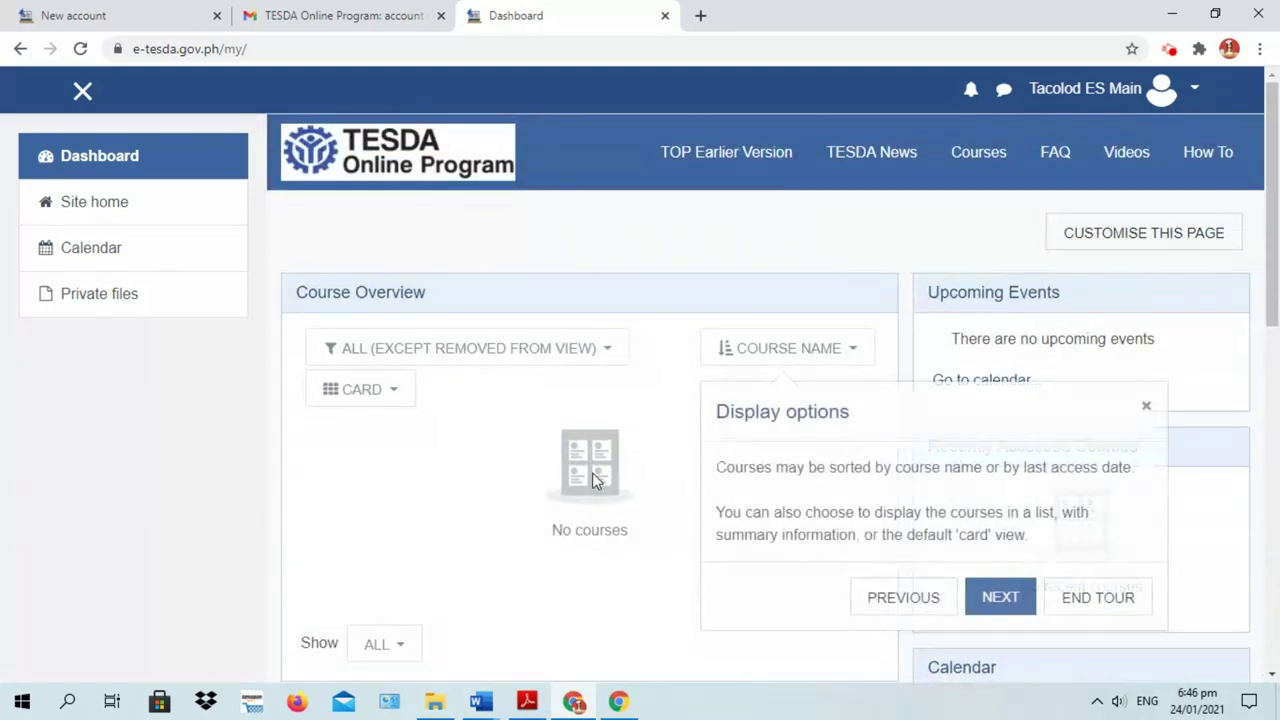
{"action": "left_click", "coordinate": [1000, 600]}
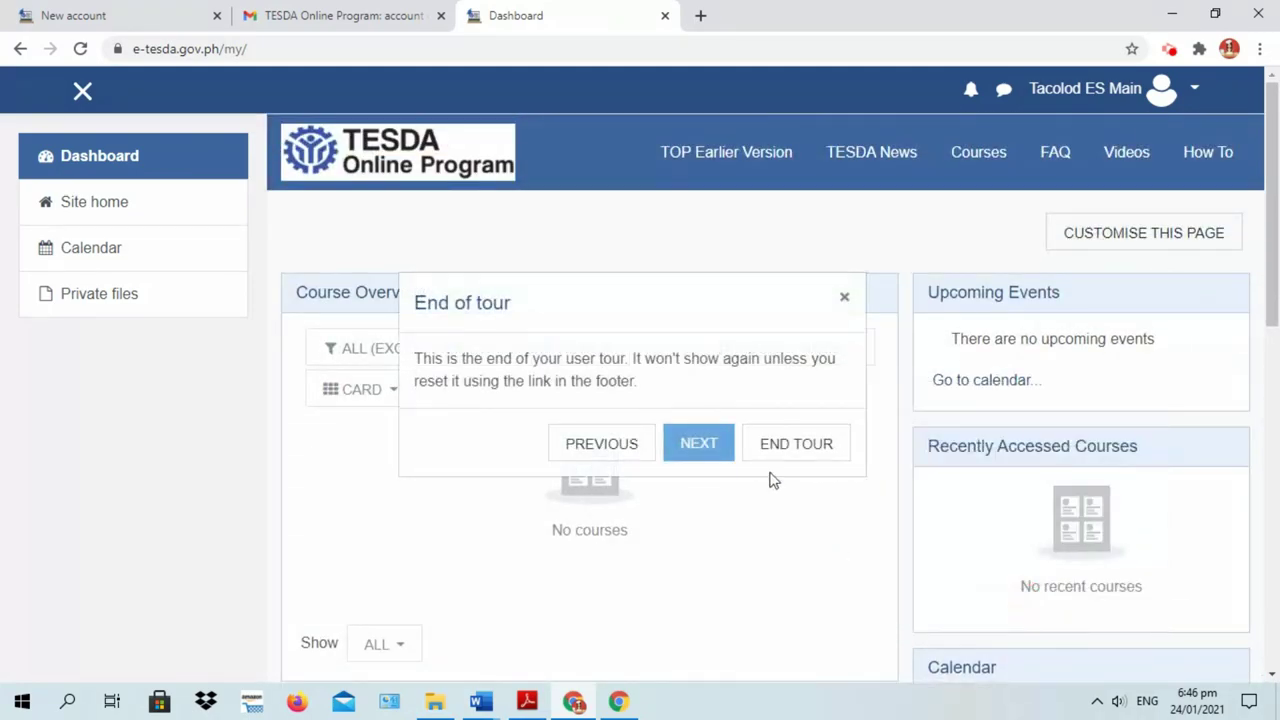
{"action": "left_click", "coordinate": [826, 449]}
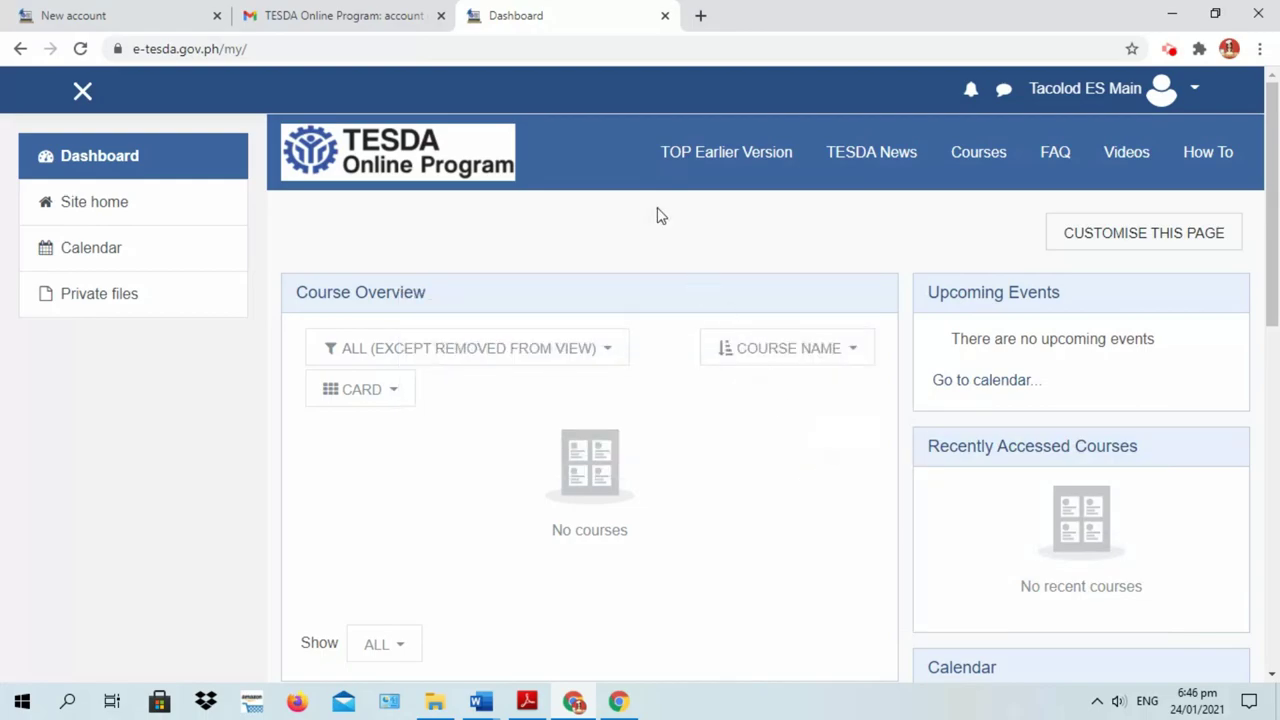
From the site home, browse all course categories, viewing page 2 then returning to page 1
{"action": "left_click", "coordinate": [92, 208]}
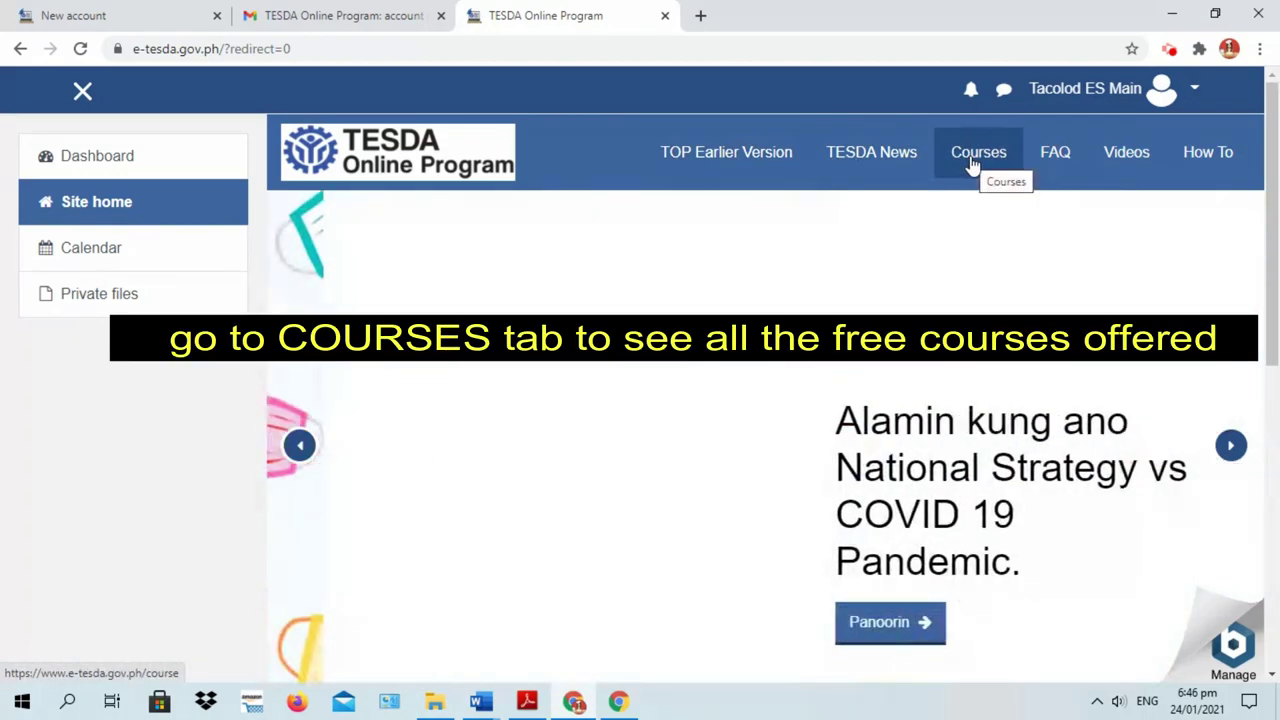
{"action": "left_click", "coordinate": [973, 158]}
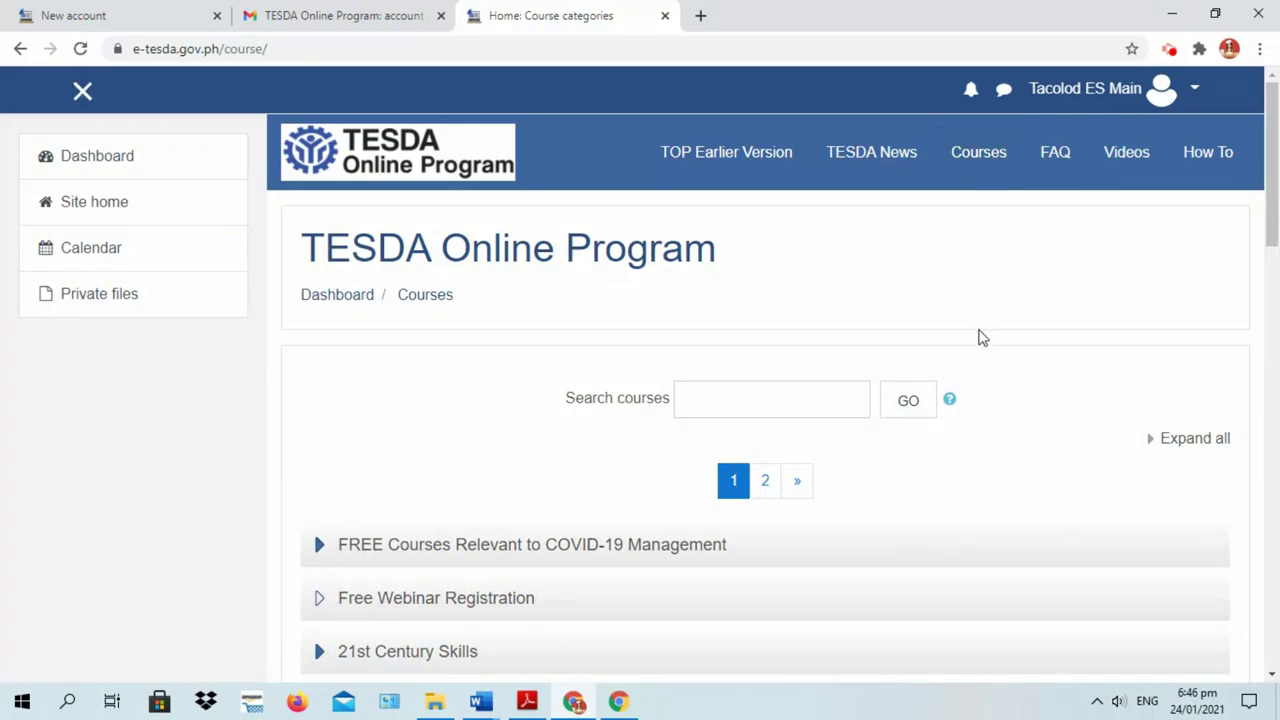
{"action": "scroll", "coordinate": [977, 334], "scroll_direction": "down", "scroll_amount": 3}
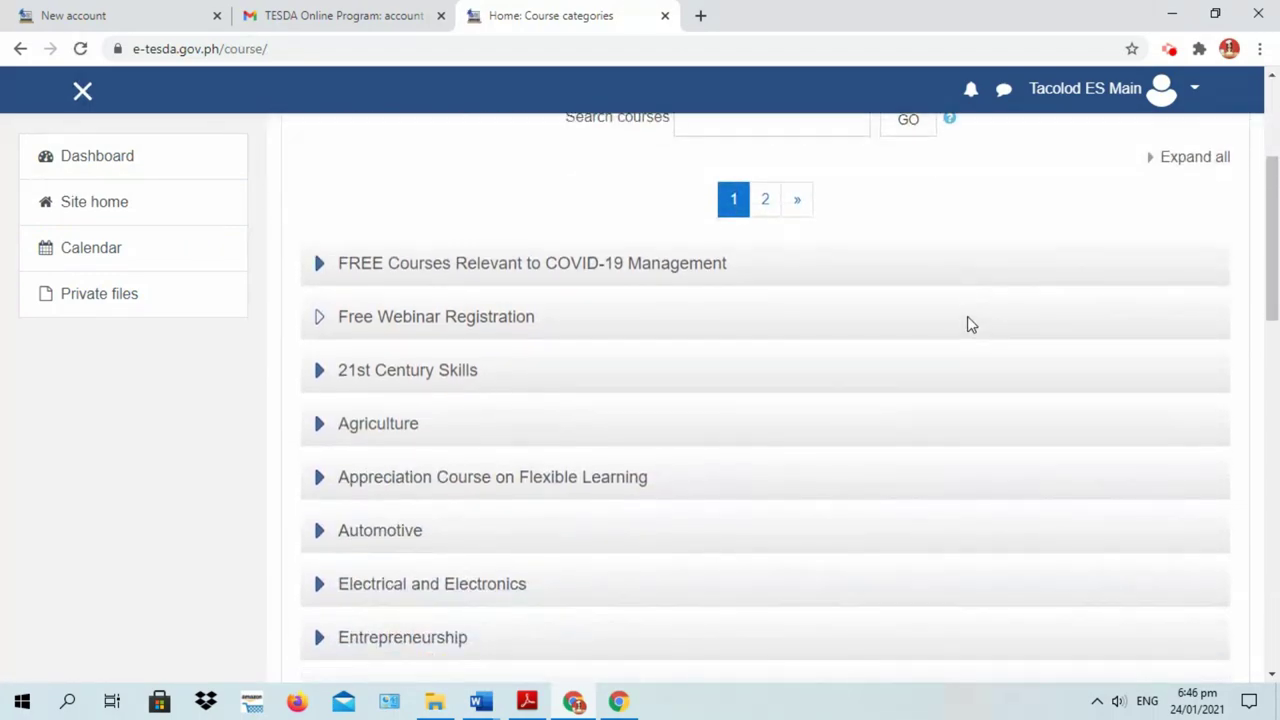
{"action": "left_click_drag", "start_coordinate": [1268, 208], "coordinate": [1274, 232]}
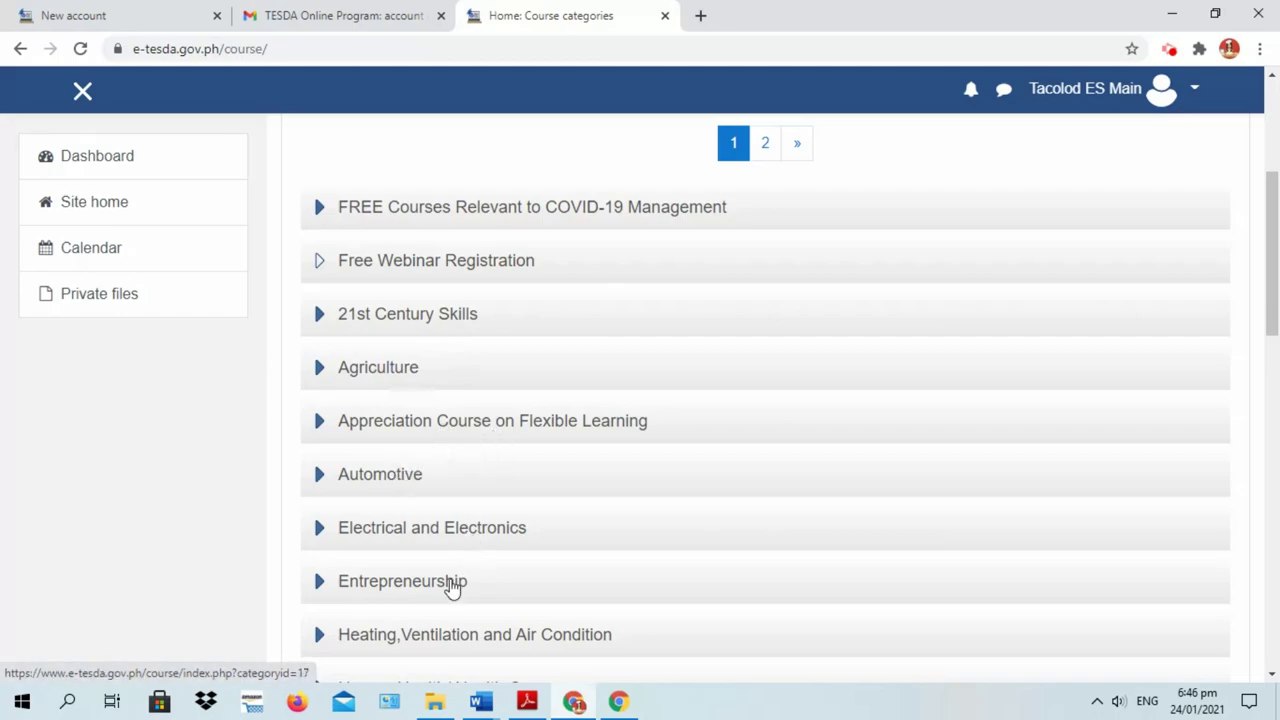
{"action": "left_click_drag", "start_coordinate": [1272, 318], "coordinate": [1272, 440]}
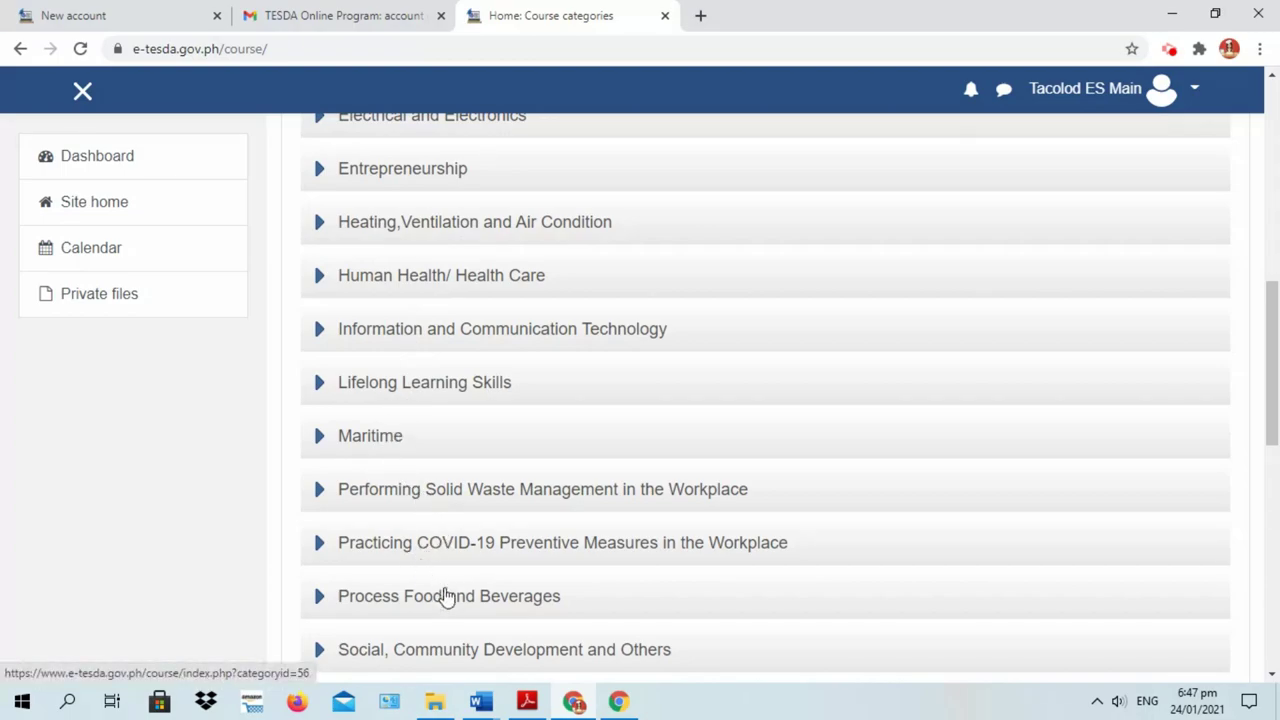
{"action": "left_click_drag", "start_coordinate": [1272, 340], "coordinate": [1276, 420]}
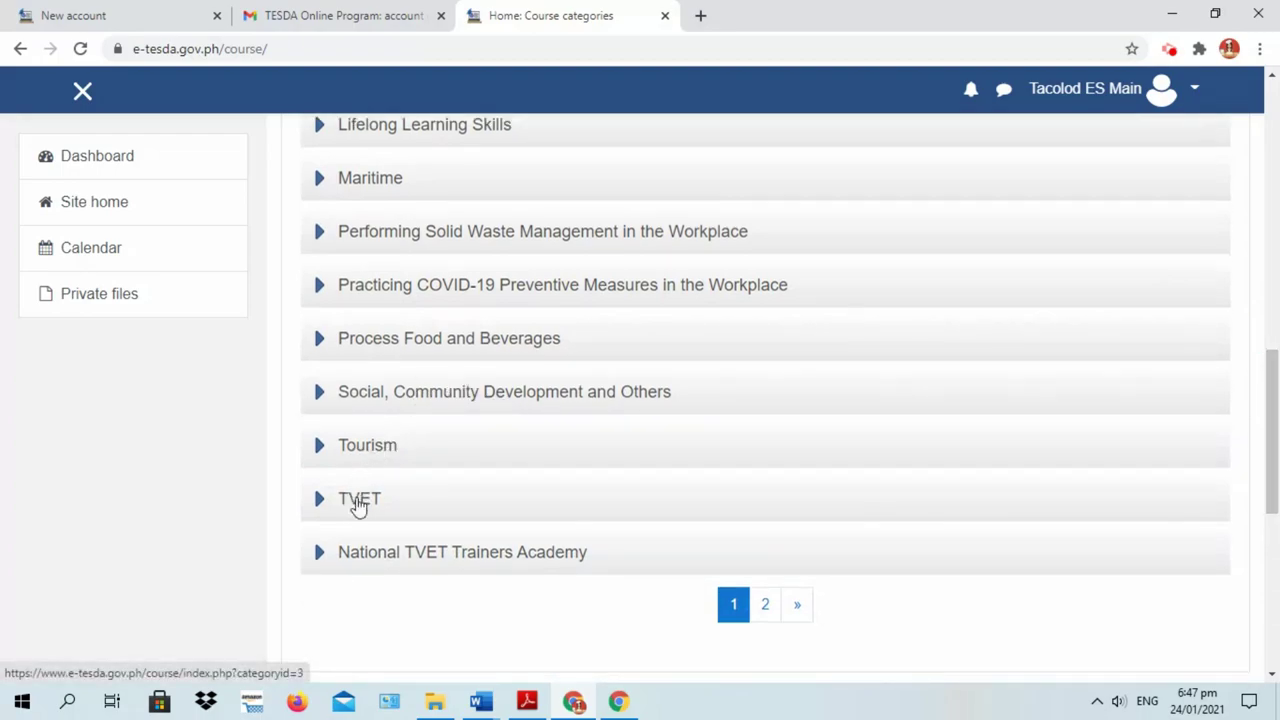
{"action": "left_click", "coordinate": [792, 610]}
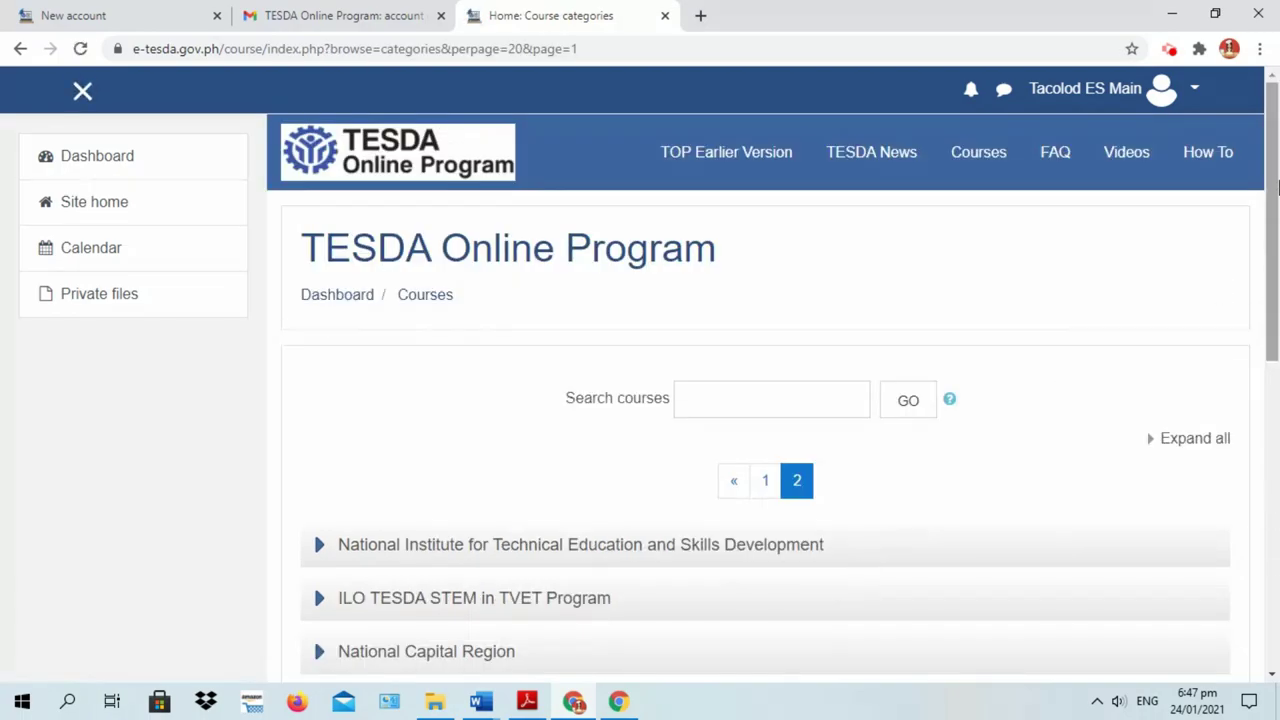
{"action": "left_click_drag", "start_coordinate": [1276, 186], "coordinate": [1264, 250]}
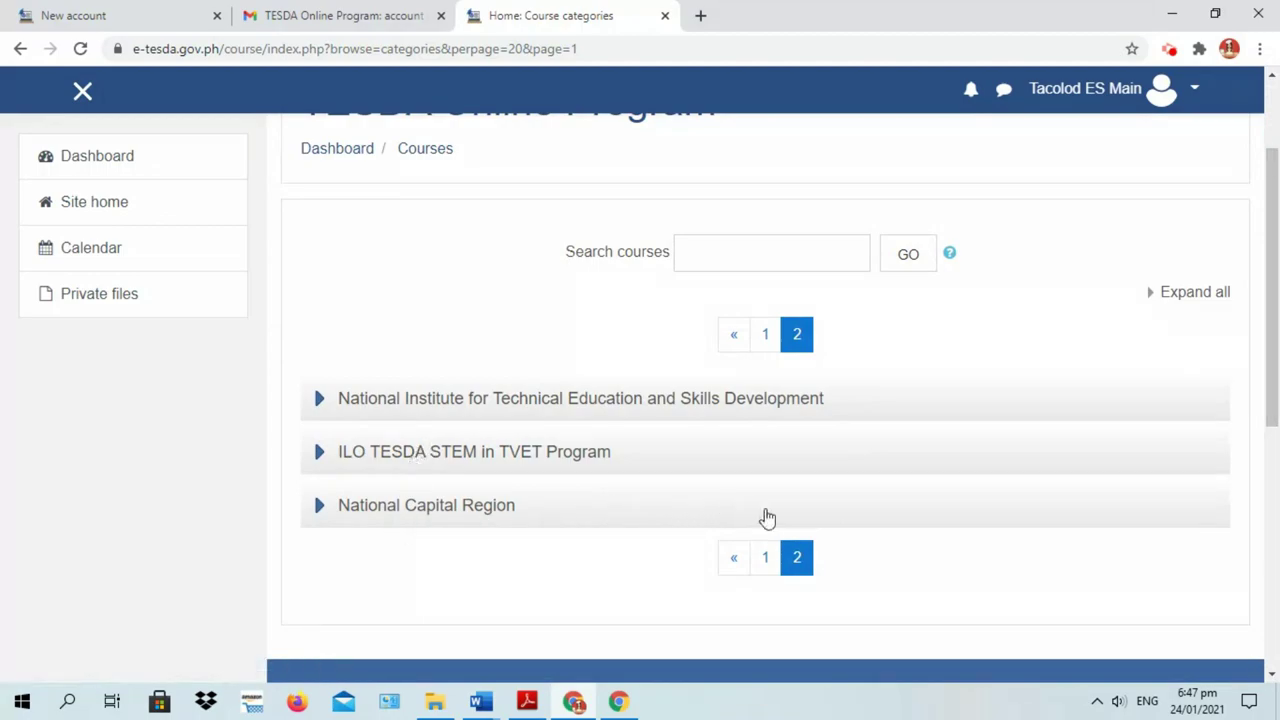
{"action": "left_click", "coordinate": [764, 558]}
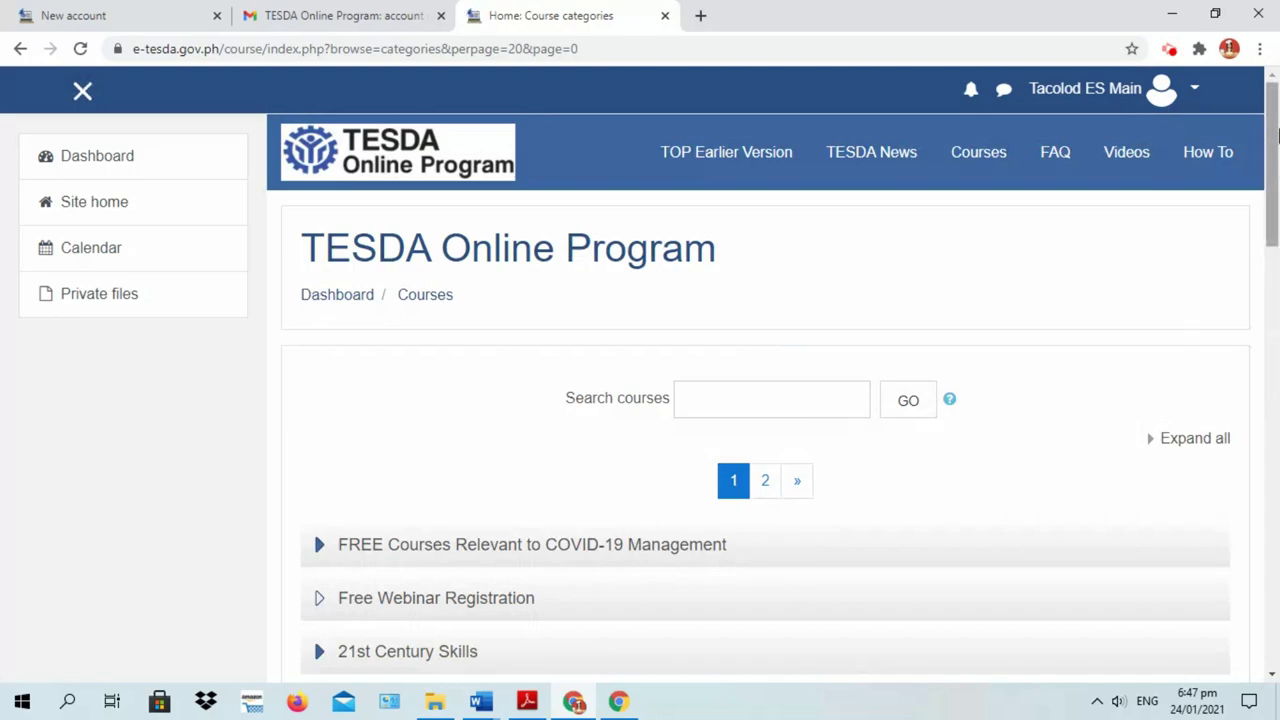
{"action": "left_click_drag", "start_coordinate": [1276, 133], "coordinate": [1277, 370]}
Go through Process Food and Beverages and Food Processing NC II to the Introduction to Food Processing enrolment options
{"action": "left_click", "coordinate": [490, 480]}
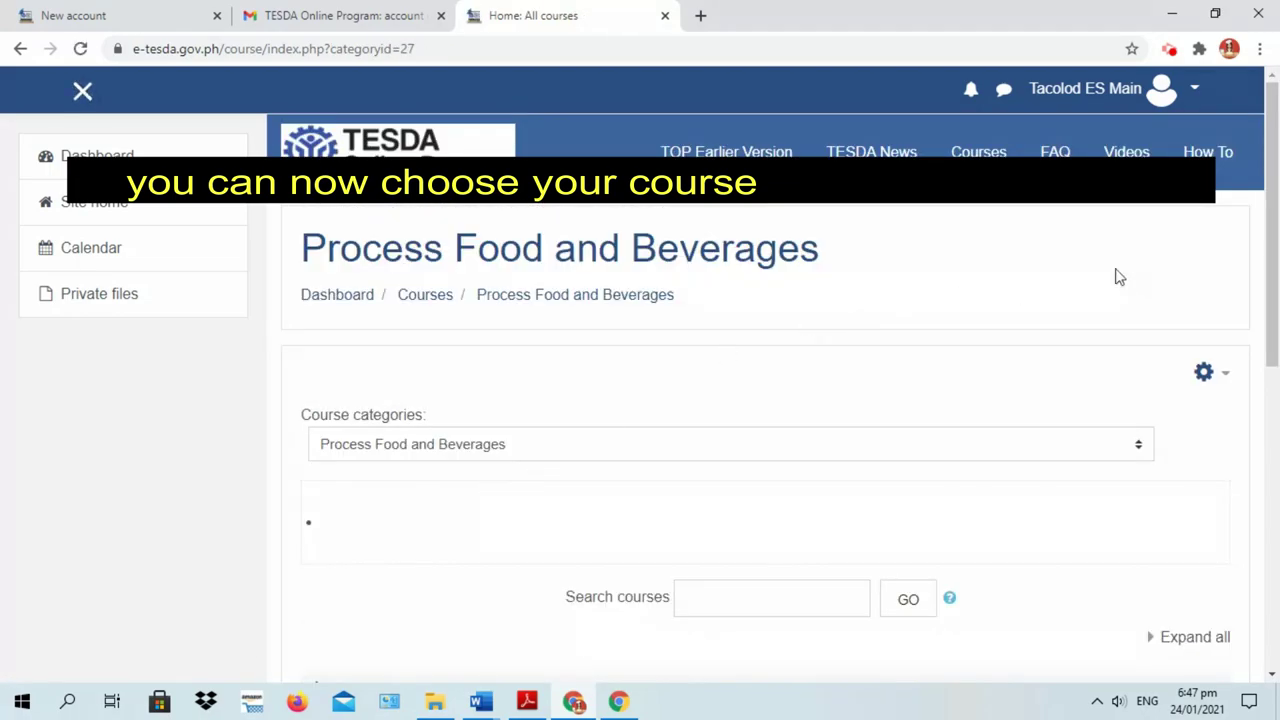
{"action": "left_click_drag", "start_coordinate": [1276, 158], "coordinate": [1256, 228]}
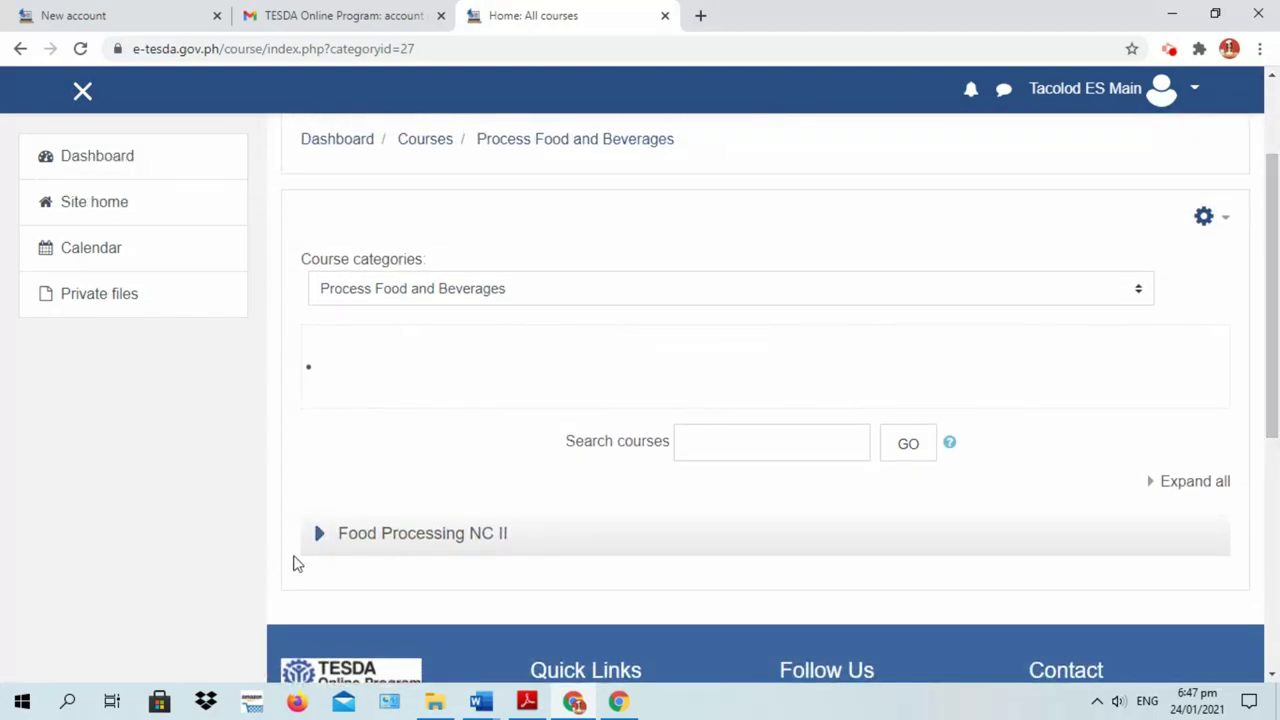
{"action": "left_click", "coordinate": [389, 536]}
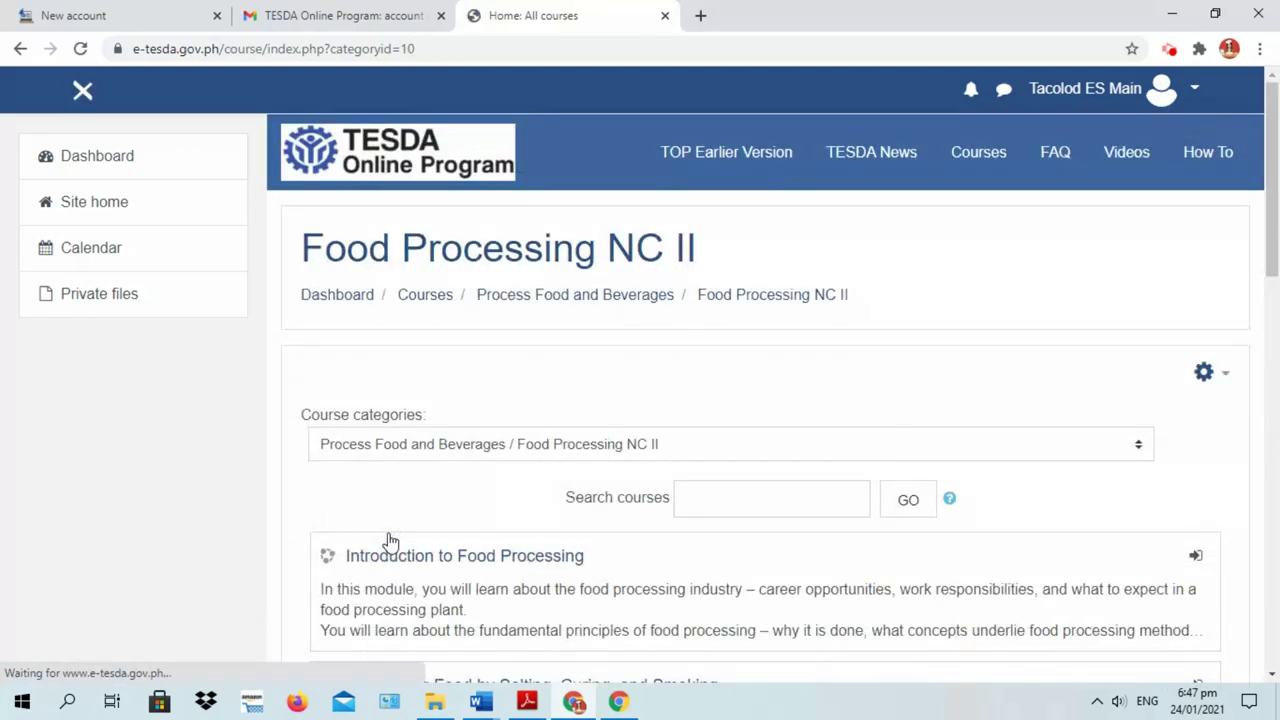
{"action": "left_click_drag", "start_coordinate": [1276, 166], "coordinate": [1276, 235]}
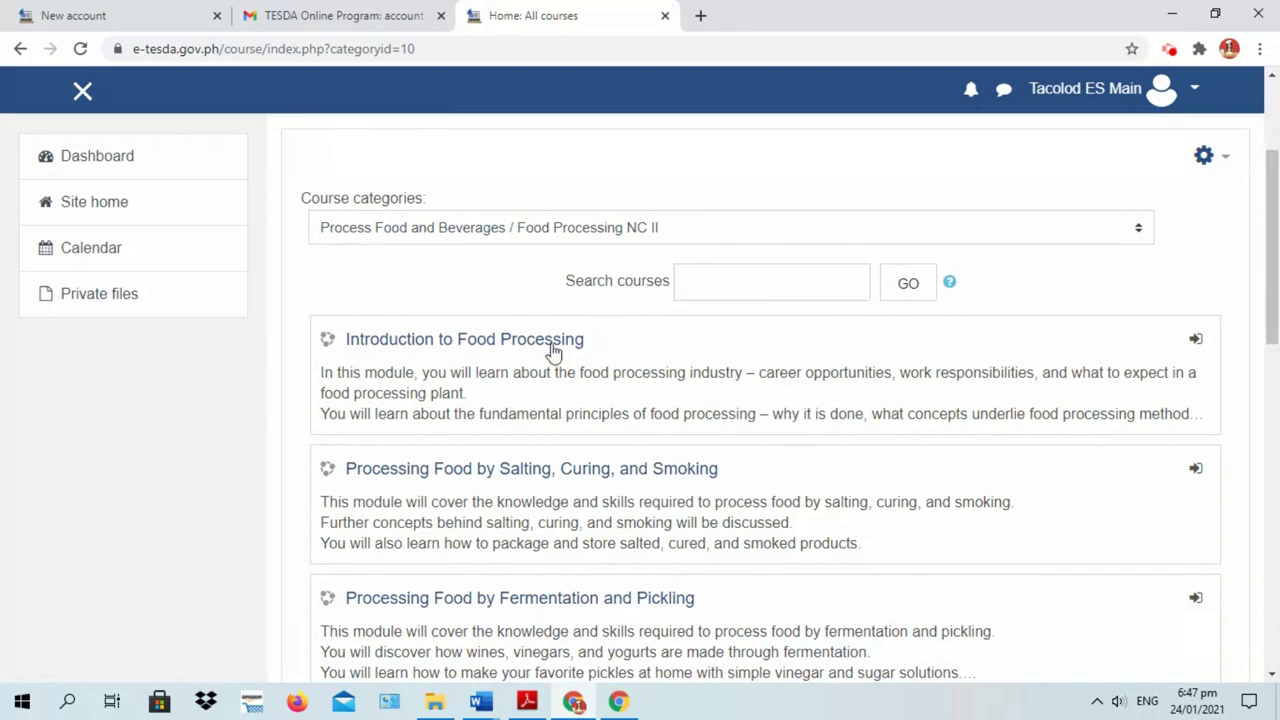
{"action": "left_click", "coordinate": [488, 343]}
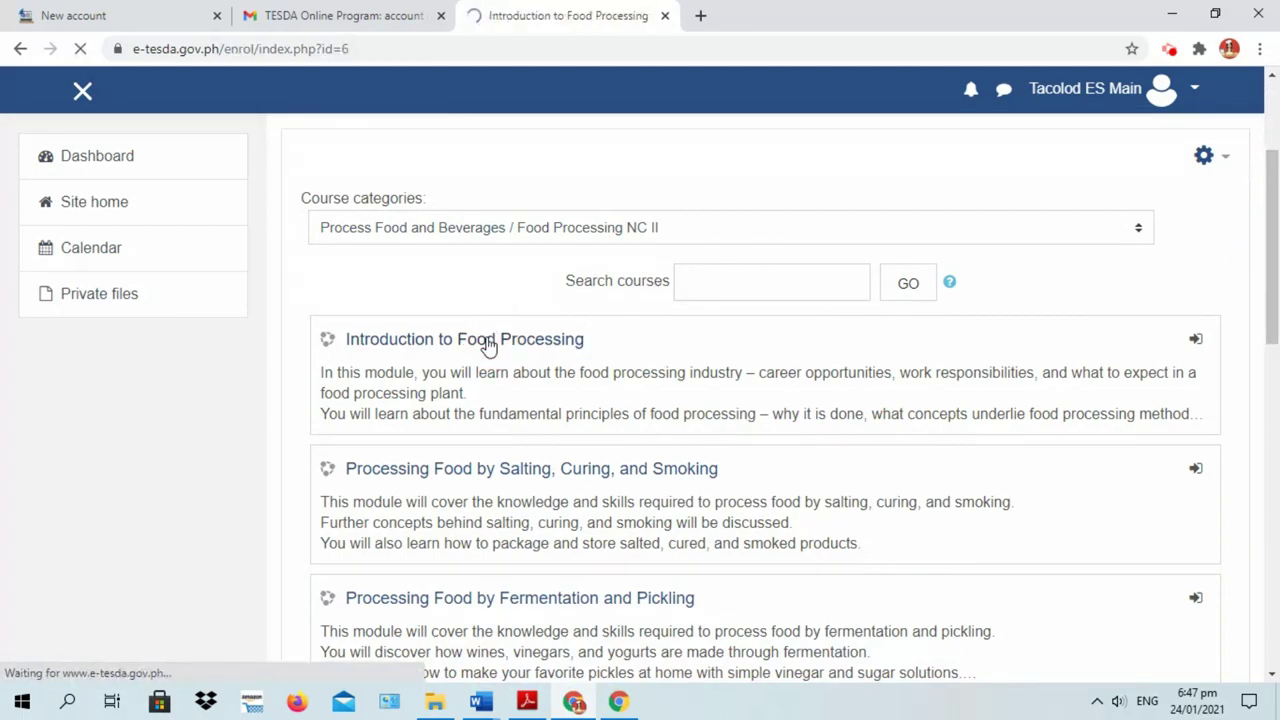
{"action": "left_click_drag", "start_coordinate": [1272, 121], "coordinate": [1275, 200]}
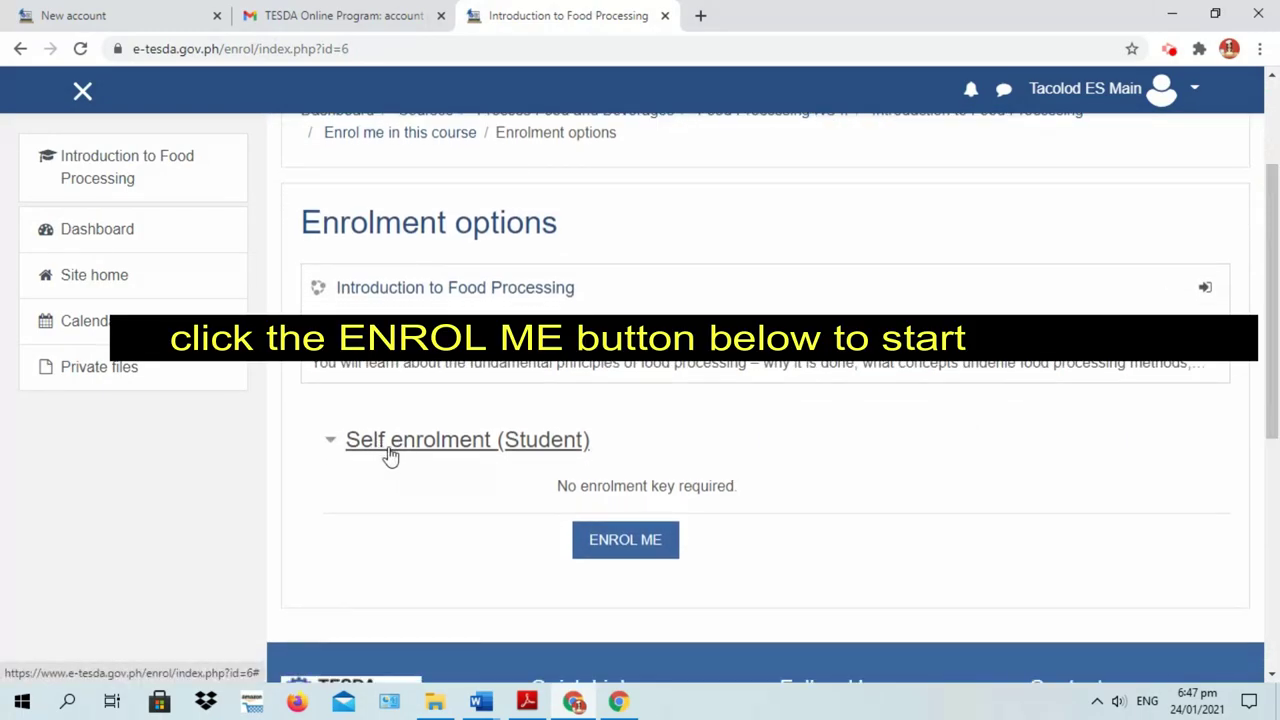
Self-enrol in Introduction to Food Processing and step through the welcome tour until it ends
{"action": "left_click", "coordinate": [625, 545]}
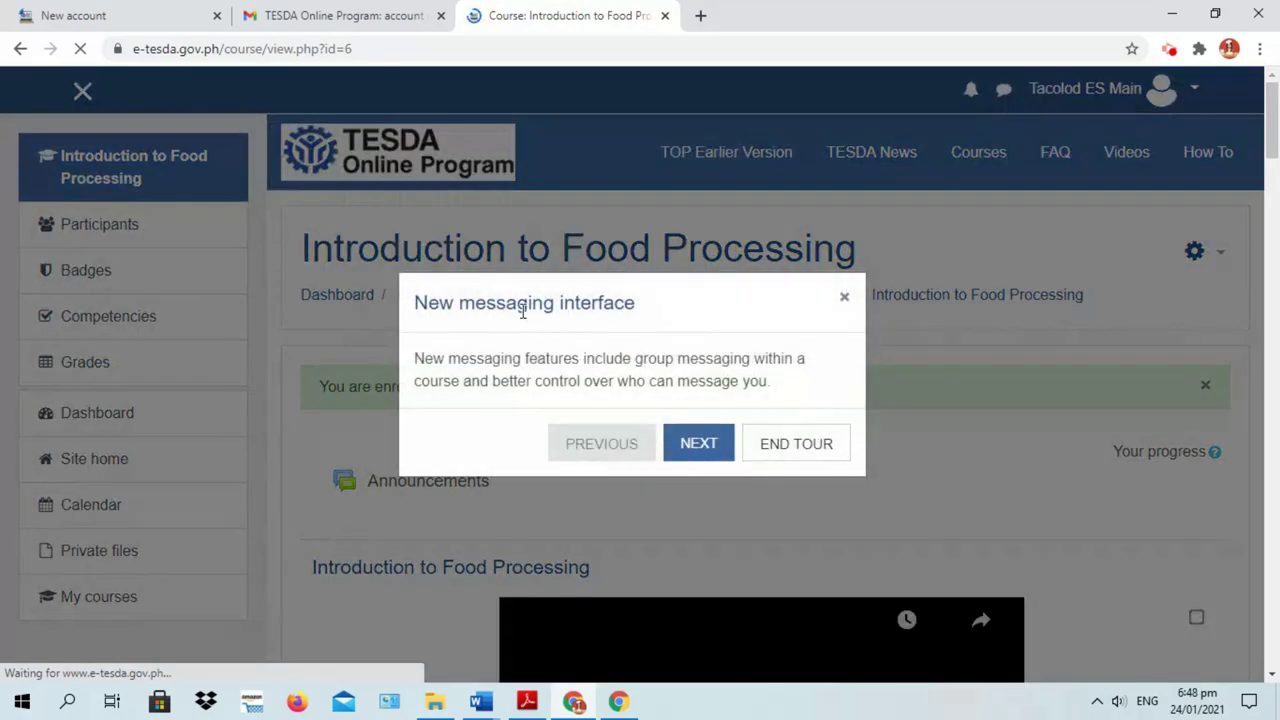
{"action": "left_click", "coordinate": [708, 452]}
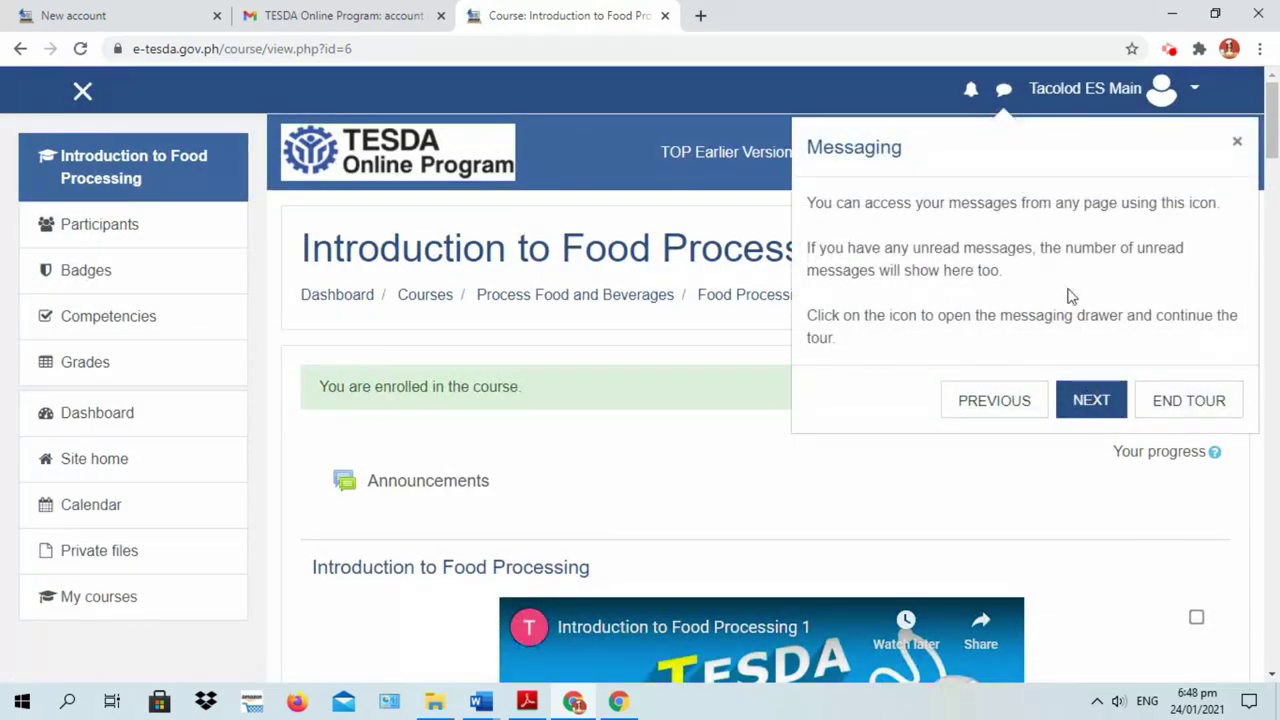
{"action": "left_click", "coordinate": [1104, 420]}
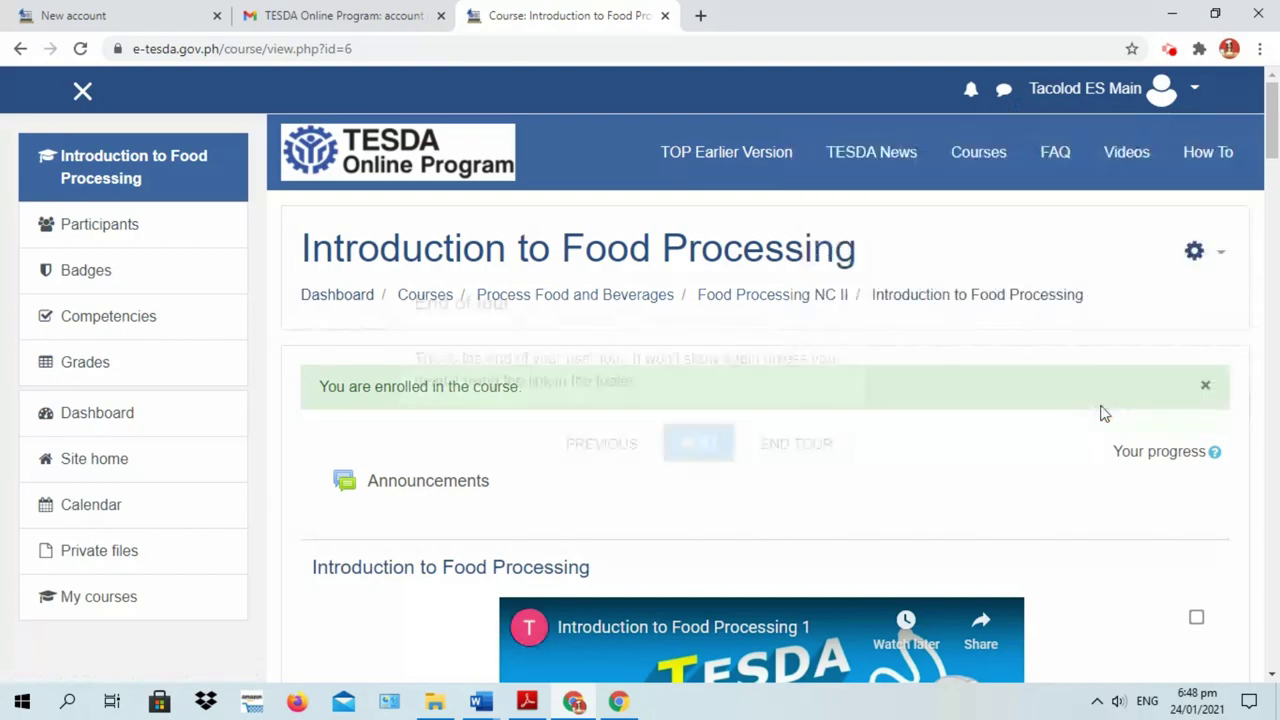
{"action": "left_click", "coordinate": [779, 448]}
{"action": "left_click_drag", "start_coordinate": [318, 407], "coordinate": [536, 400]}
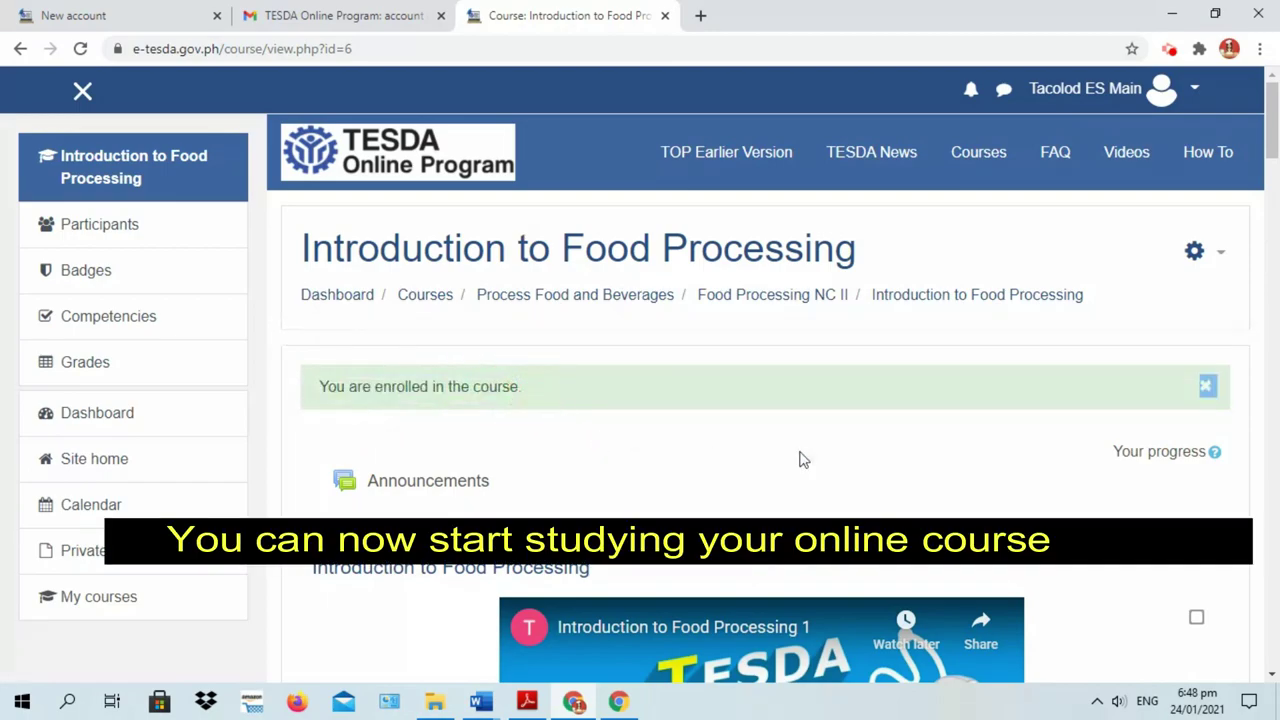
Play the Introduction to Food Processing 1 YouTube video and scroll down to the Pre-Test link
{"action": "left_click_drag", "start_coordinate": [1277, 143], "coordinate": [1277, 185]}
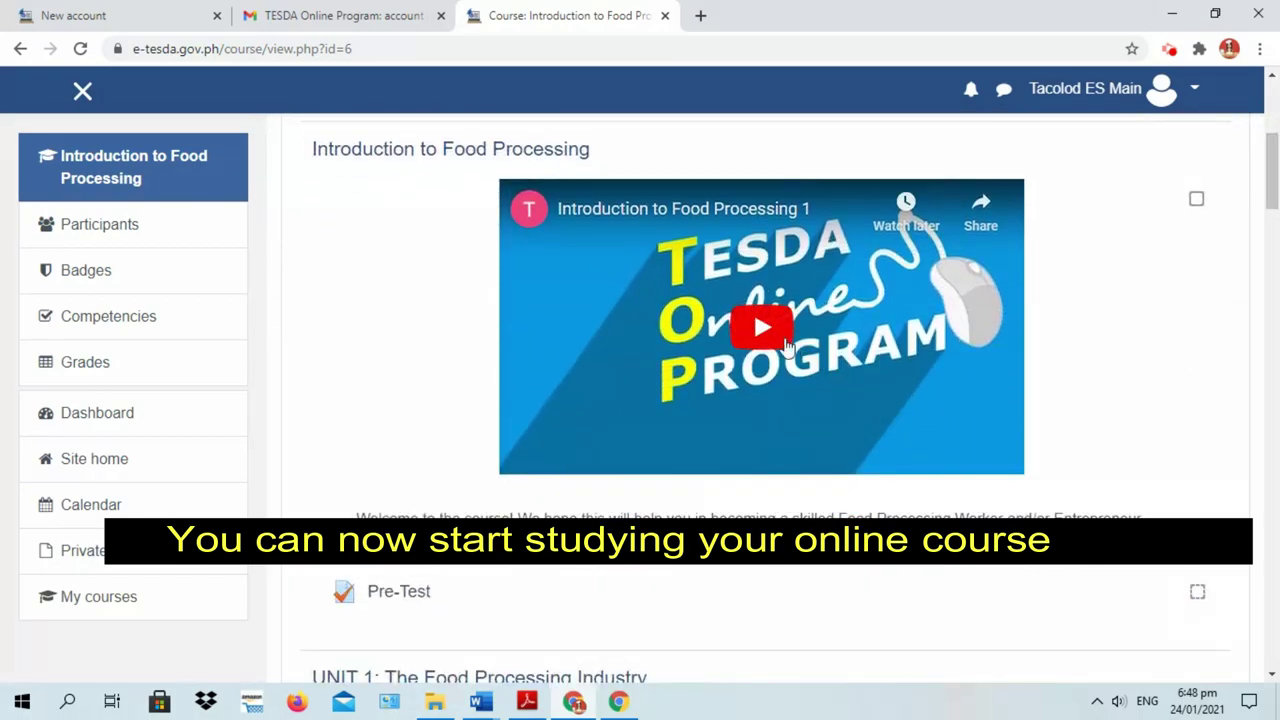
{"action": "left_click", "coordinate": [768, 344]}
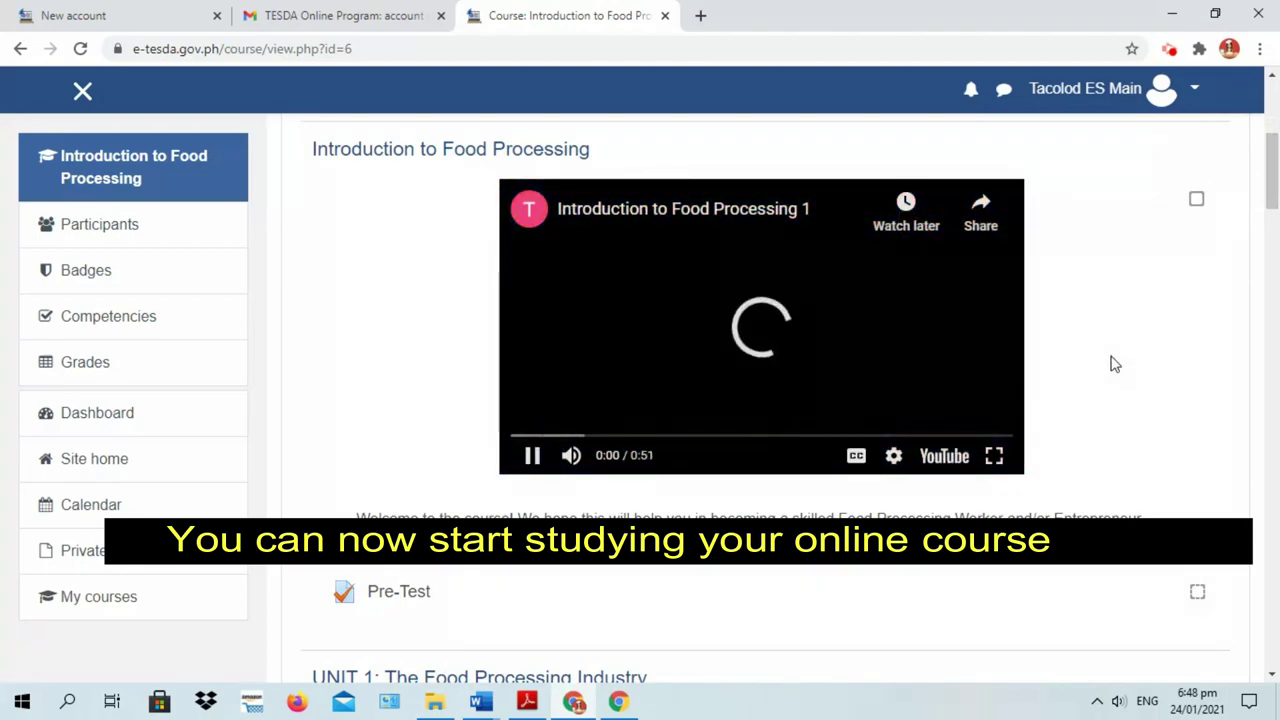
{"action": "mouse_move", "coordinate": [571, 458]}
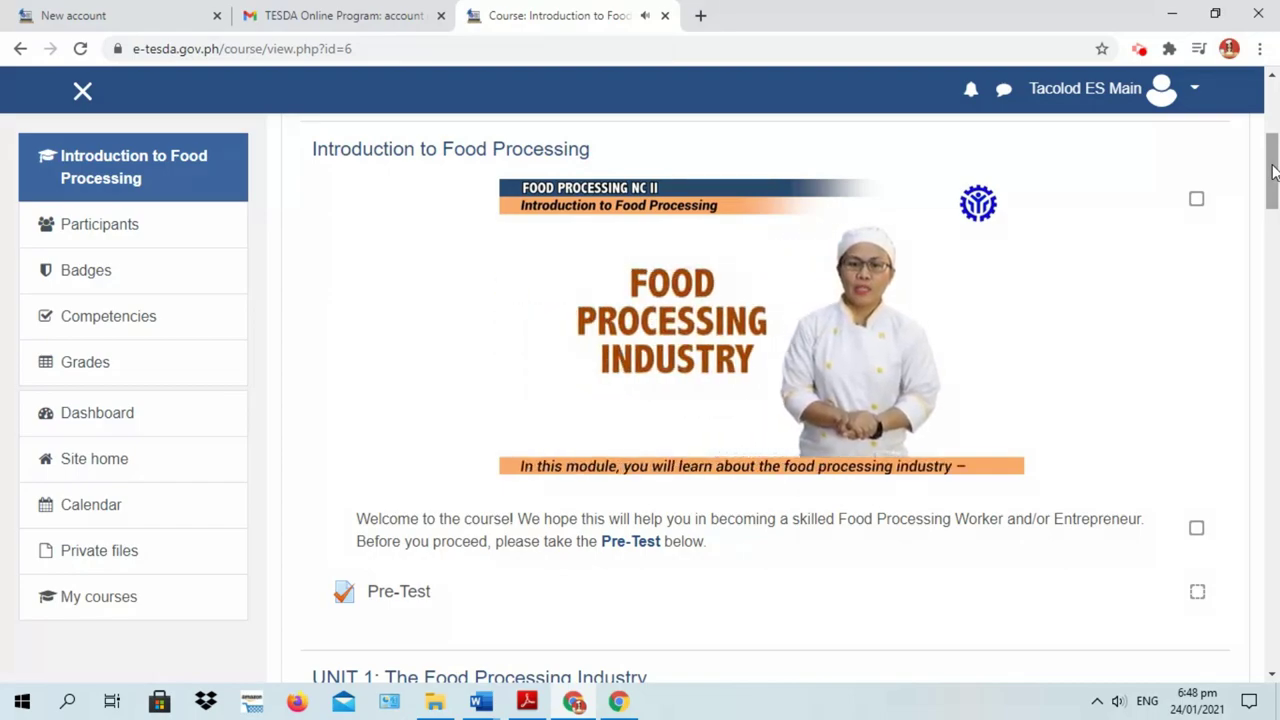
{"action": "left_click", "coordinate": [1273, 172]}
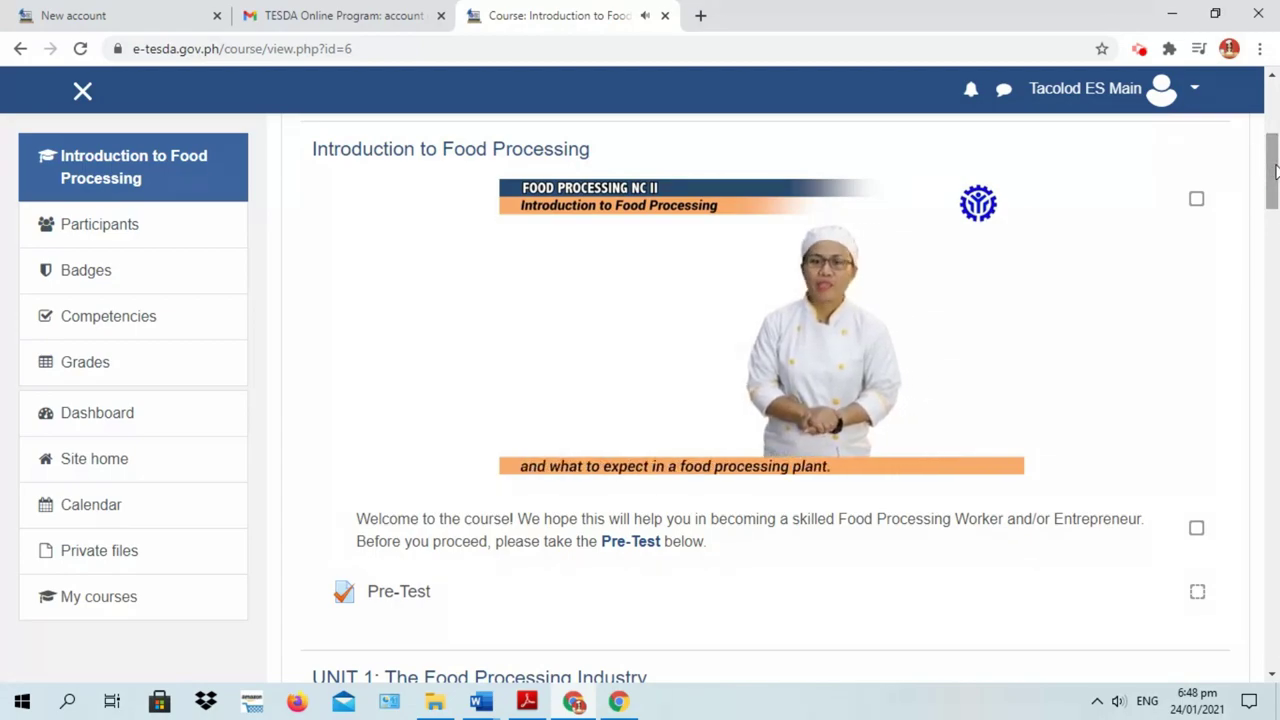
{"action": "left_click", "coordinate": [1273, 172]}
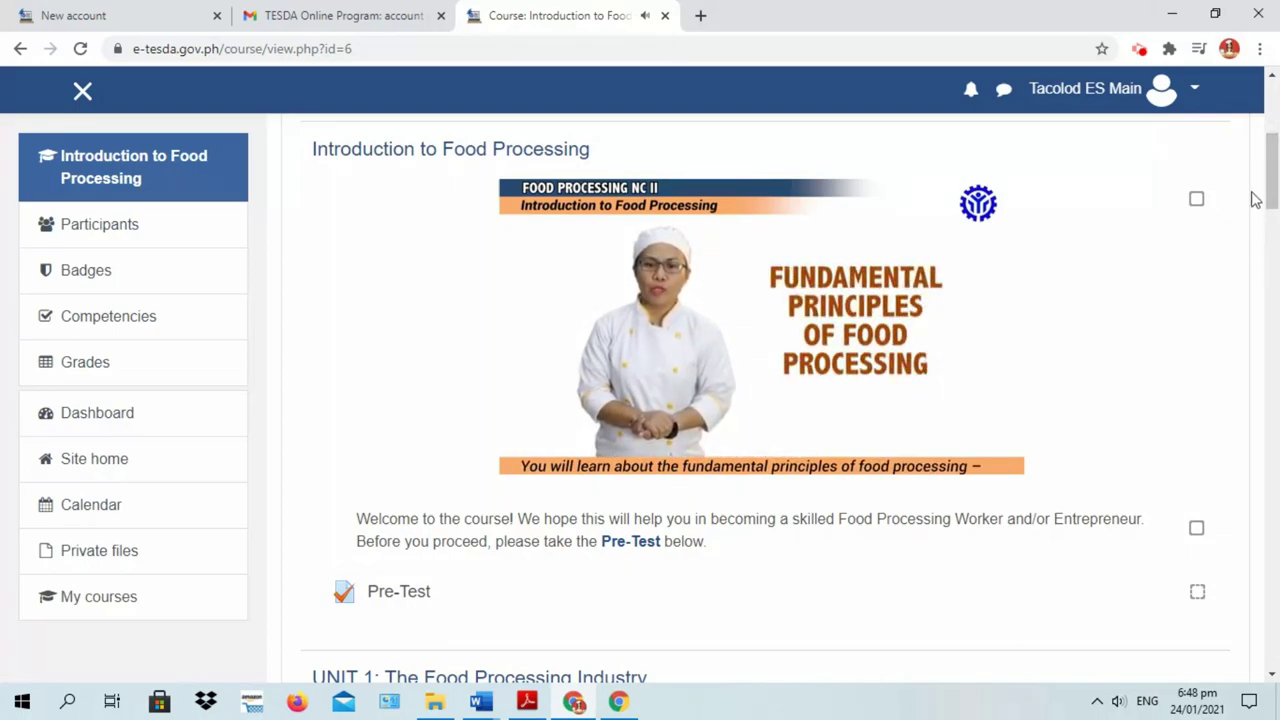
{"action": "left_click_drag", "start_coordinate": [1269, 172], "coordinate": [1270, 215]}
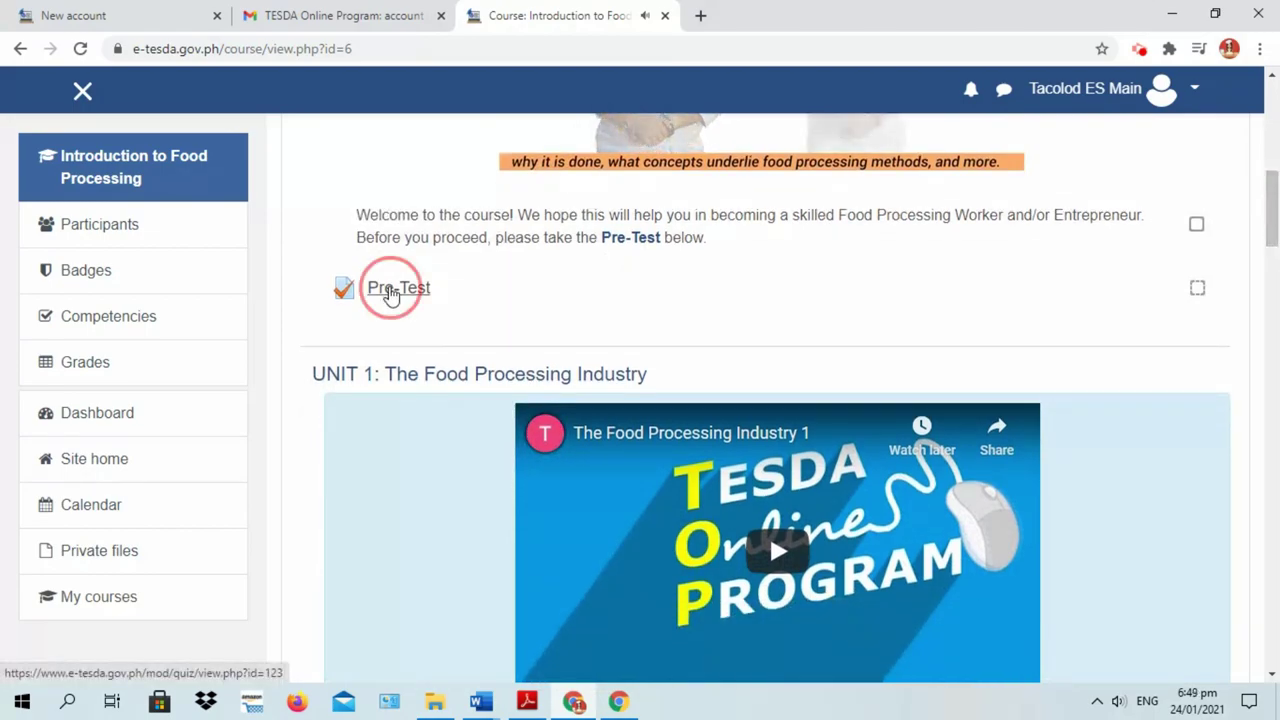
View the Pre-Test page with its highest-grade grading method, then open the course Competencies page
{"action": "left_click", "coordinate": [395, 292]}
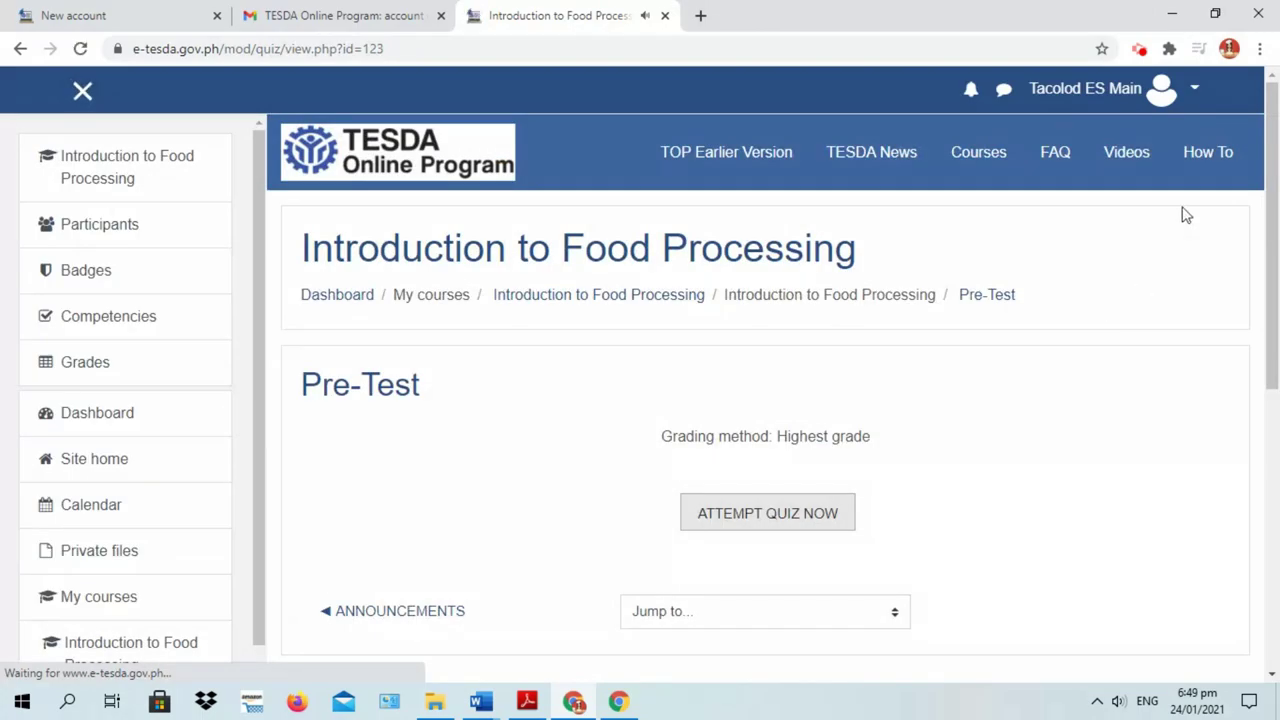
{"action": "left_click_drag", "start_coordinate": [1270, 150], "coordinate": [1268, 215]}
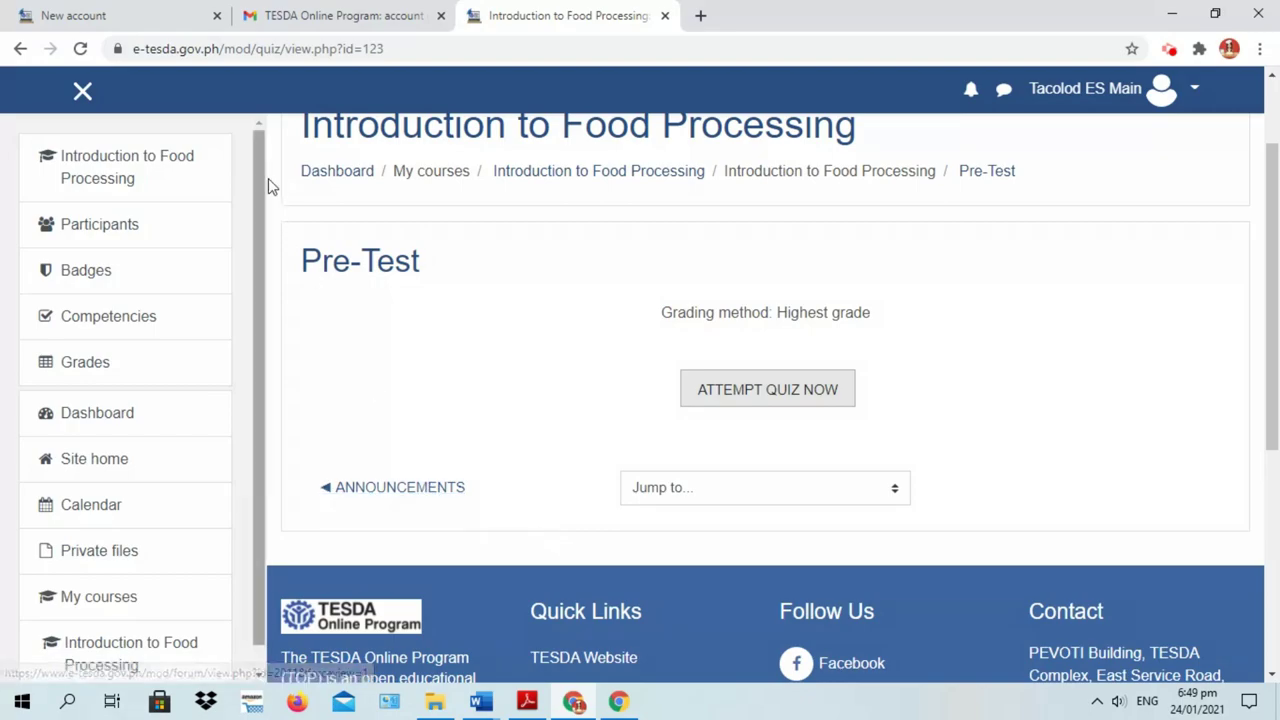
{"action": "left_click_drag", "start_coordinate": [257, 158], "coordinate": [248, 215]}
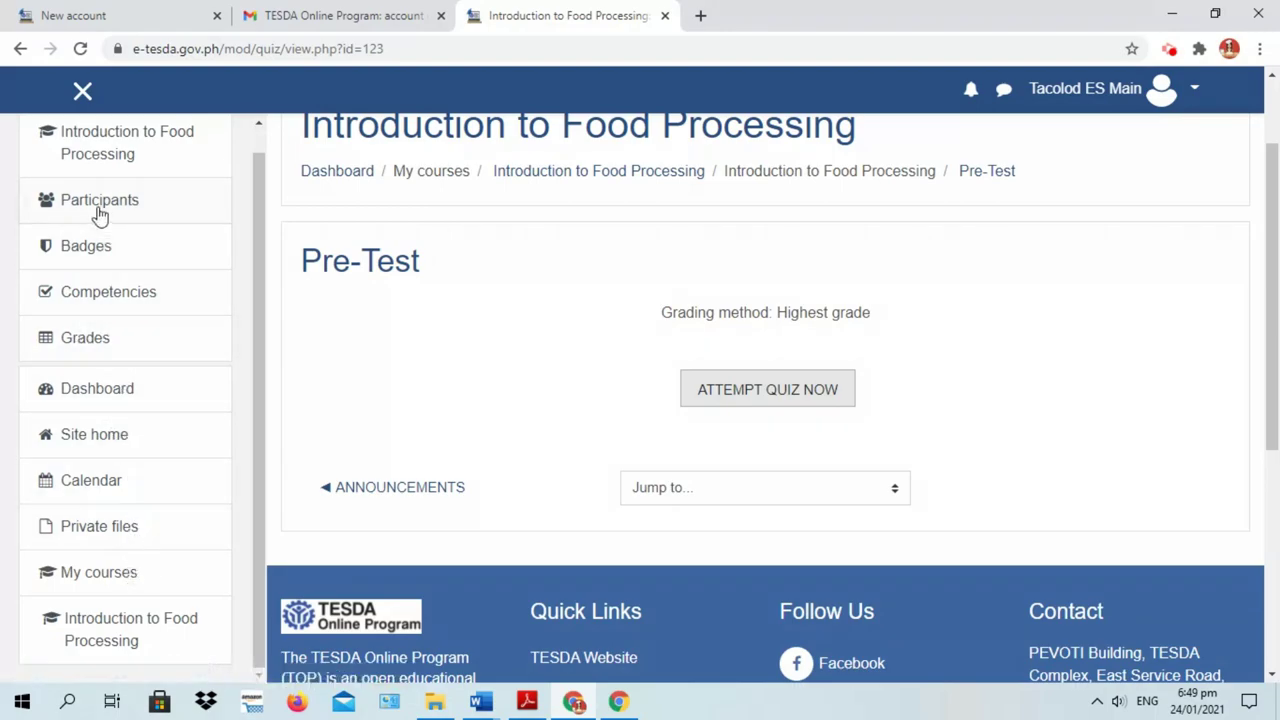
{"action": "left_click", "coordinate": [75, 305]}
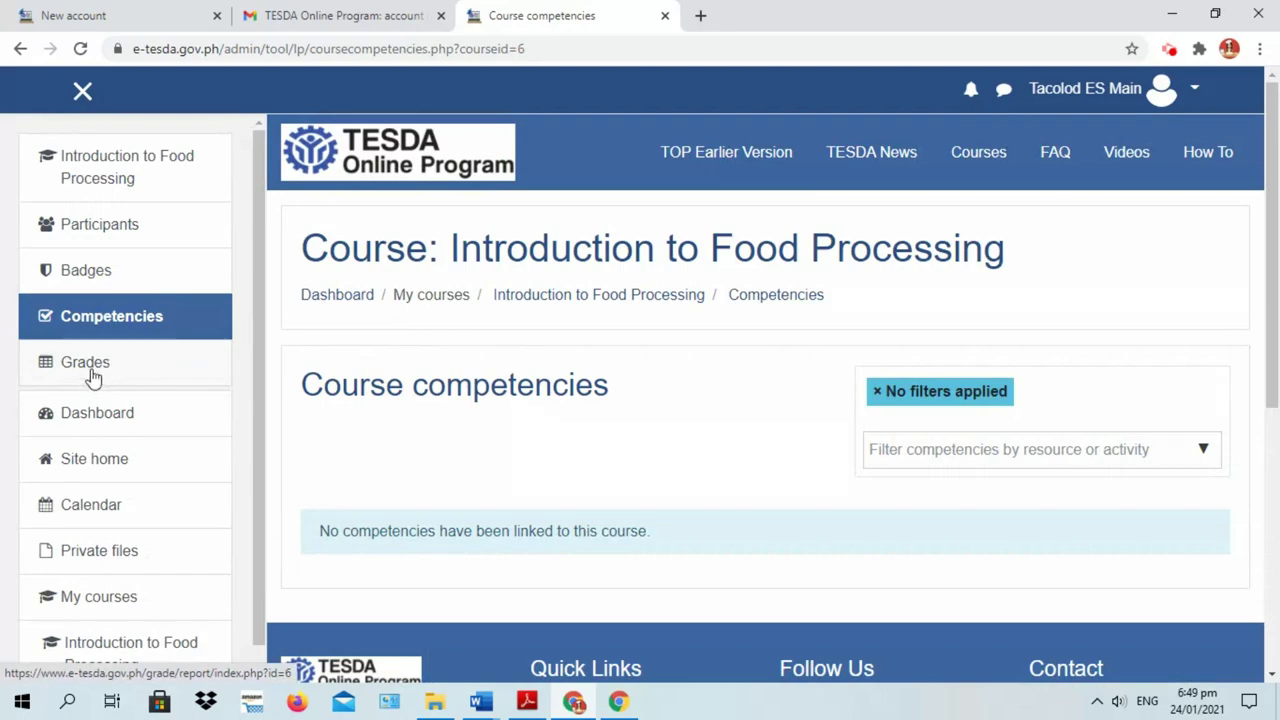
View the Grades user report listing Unit Tests 1–3, Pre-Test and Post-Test with a 0–63 total
{"action": "left_click", "coordinate": [89, 373]}
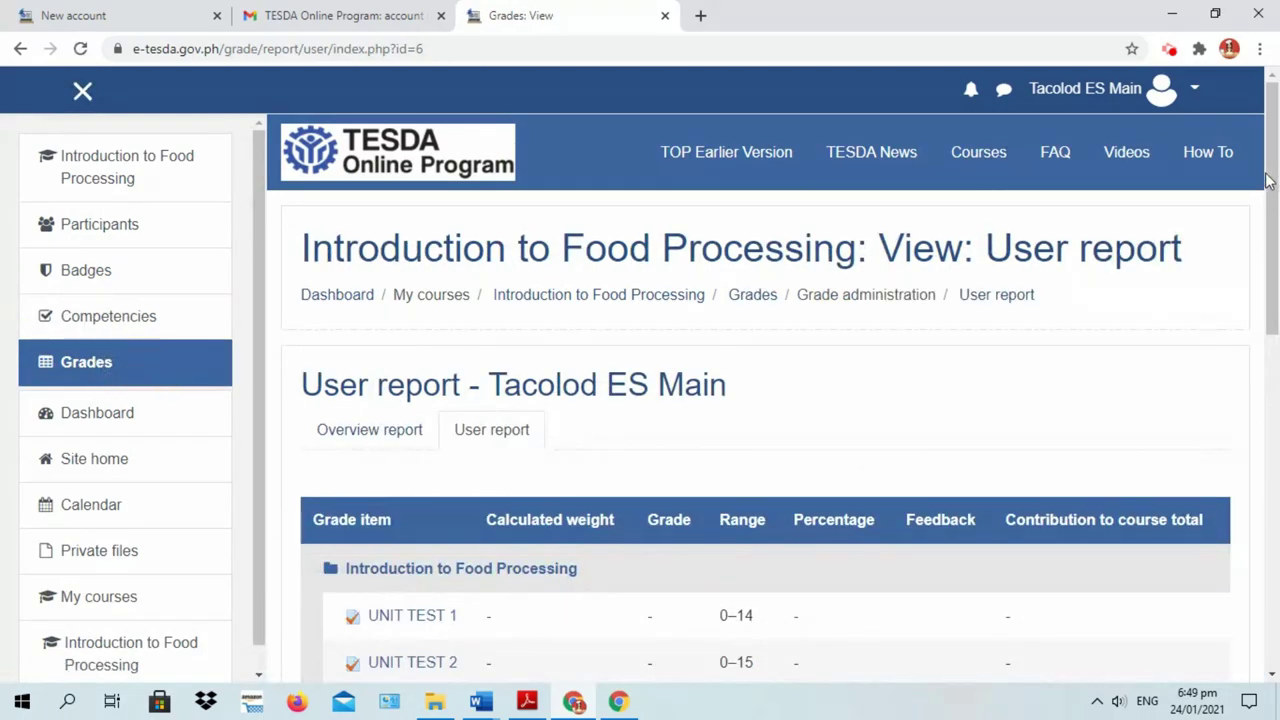
{"action": "left_click_drag", "start_coordinate": [1268, 176], "coordinate": [1266, 307]}
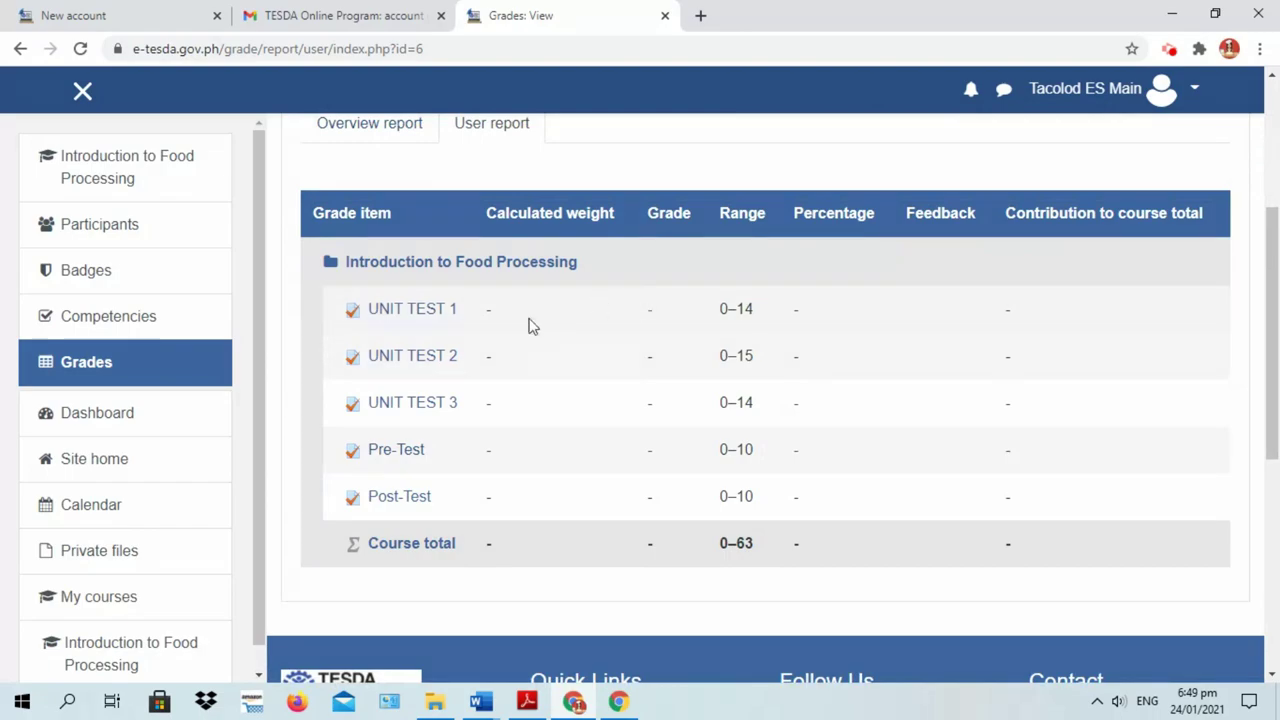